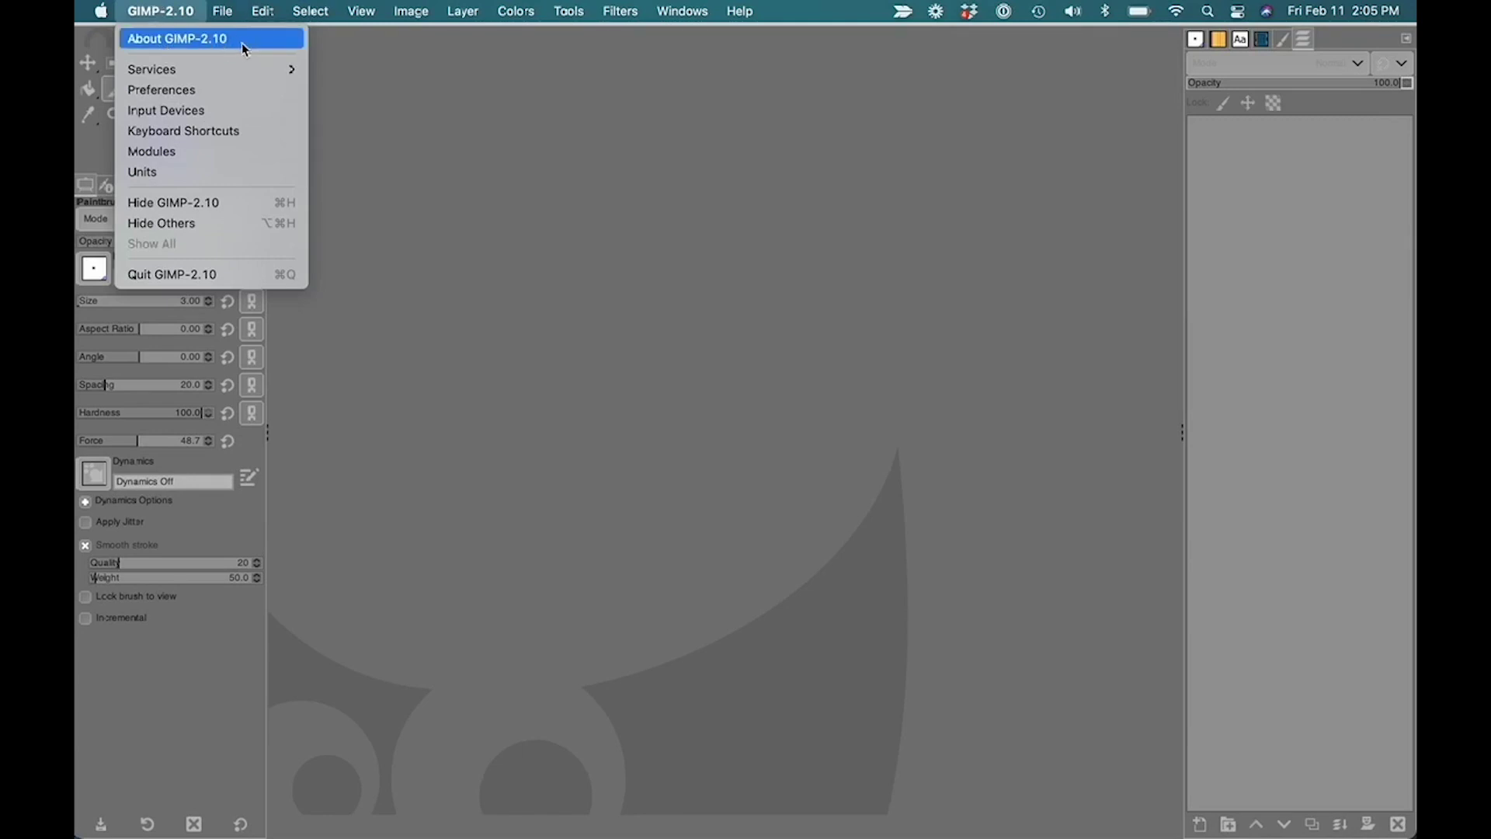
Open the image Moonlight Mermaid Design Wall - 1.jpeg from the Desktop folder.
mouse_move(222, 11)
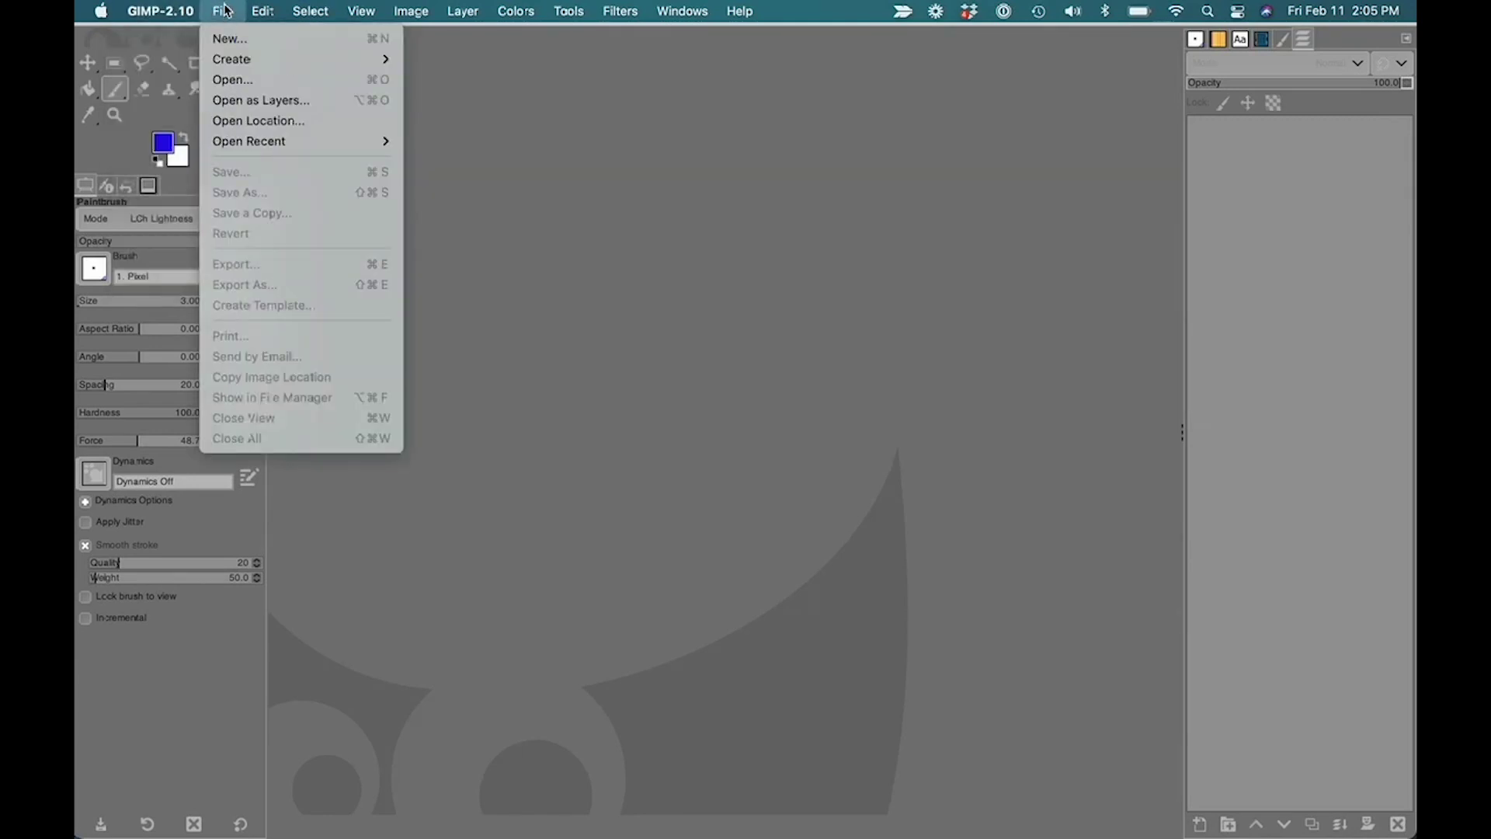
click(228, 81)
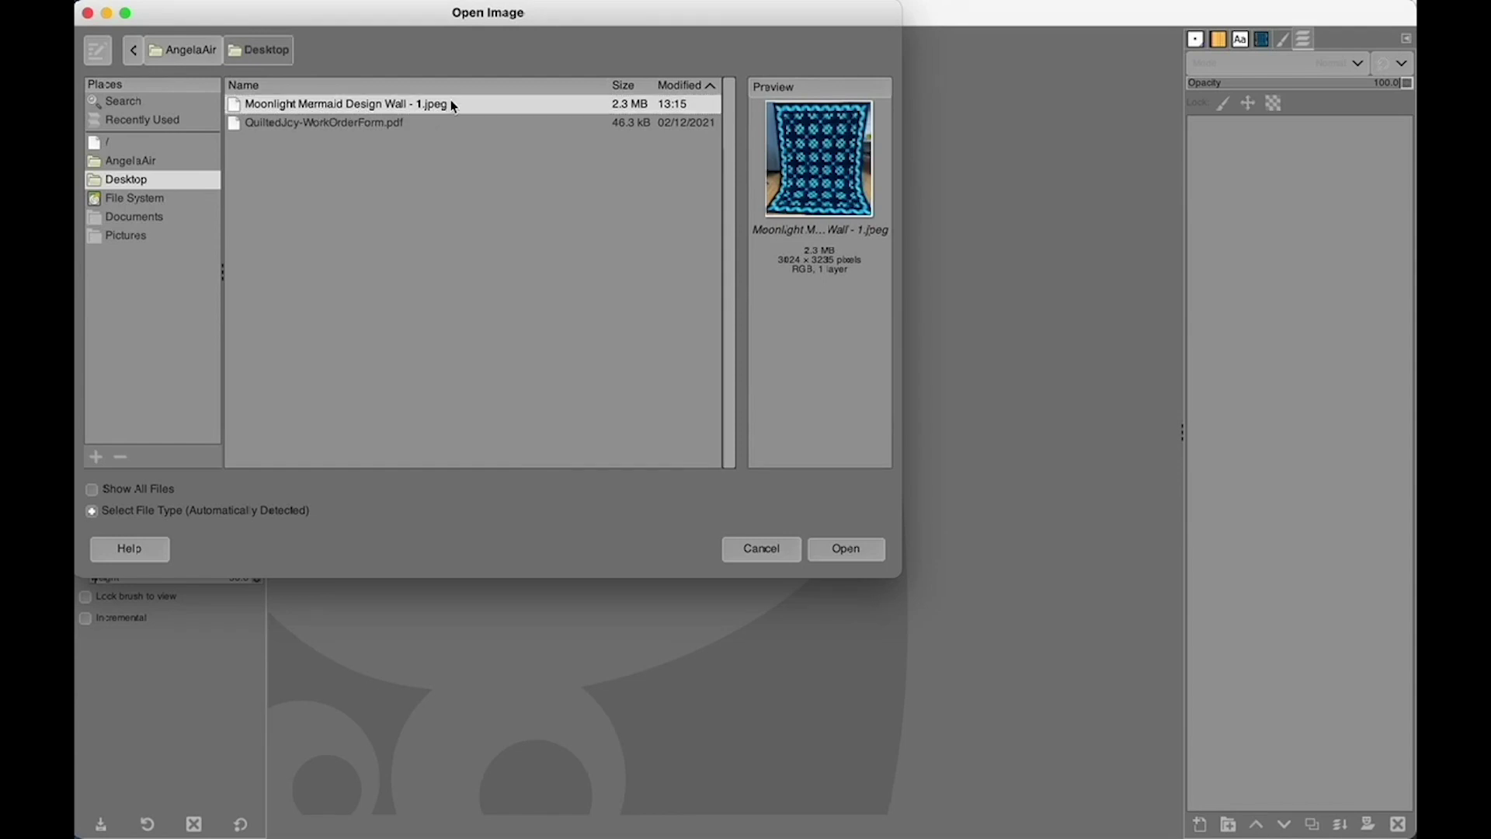
click(858, 552)
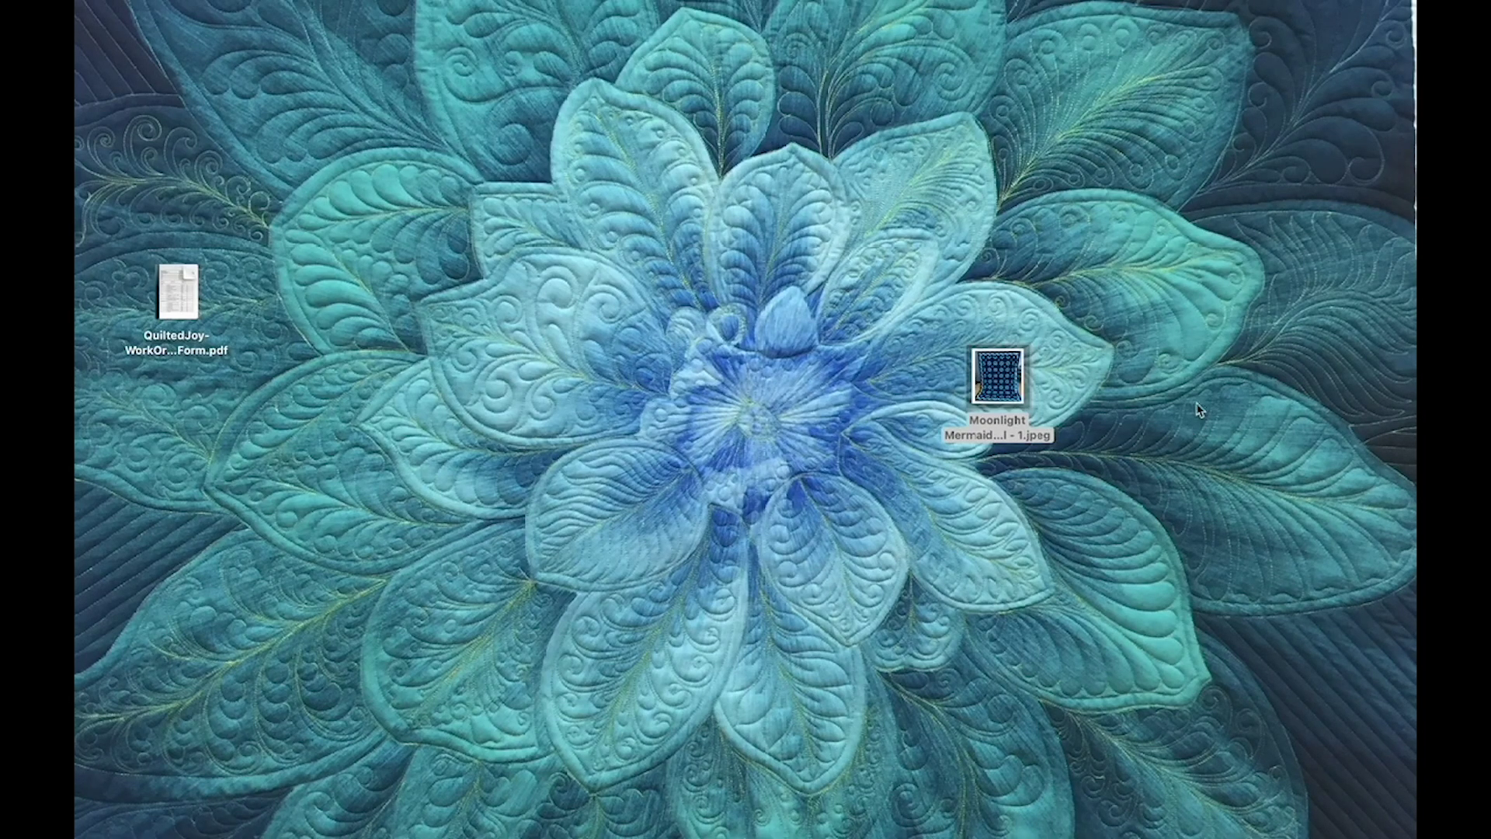
Switch to the desktop and open Moonlight Mermaid Design Wall - 1.jpeg with GIMP-2.10.
right_click(1005, 385)
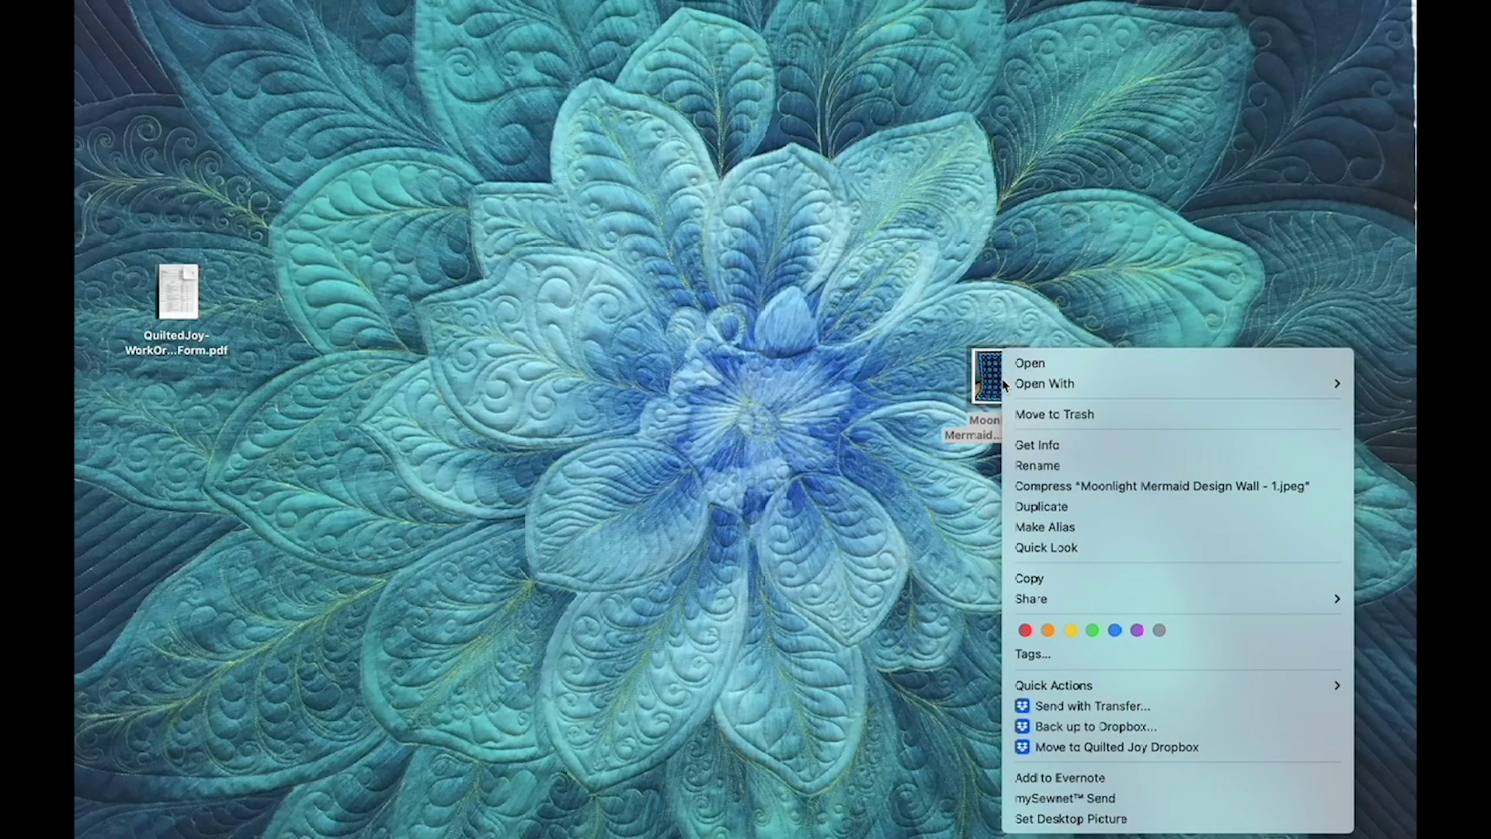
mouse_move(1014, 384)
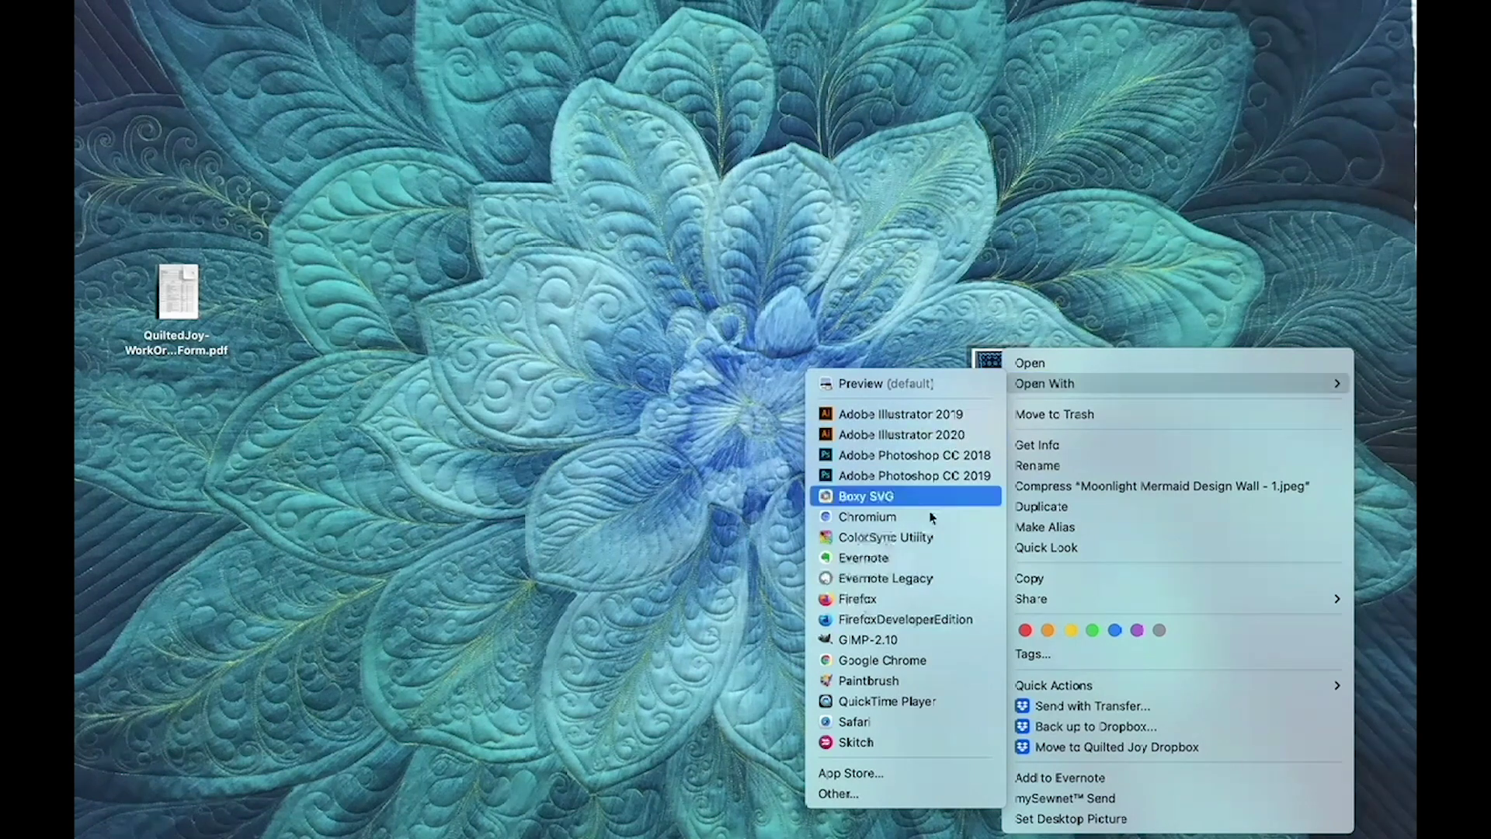
click(919, 637)
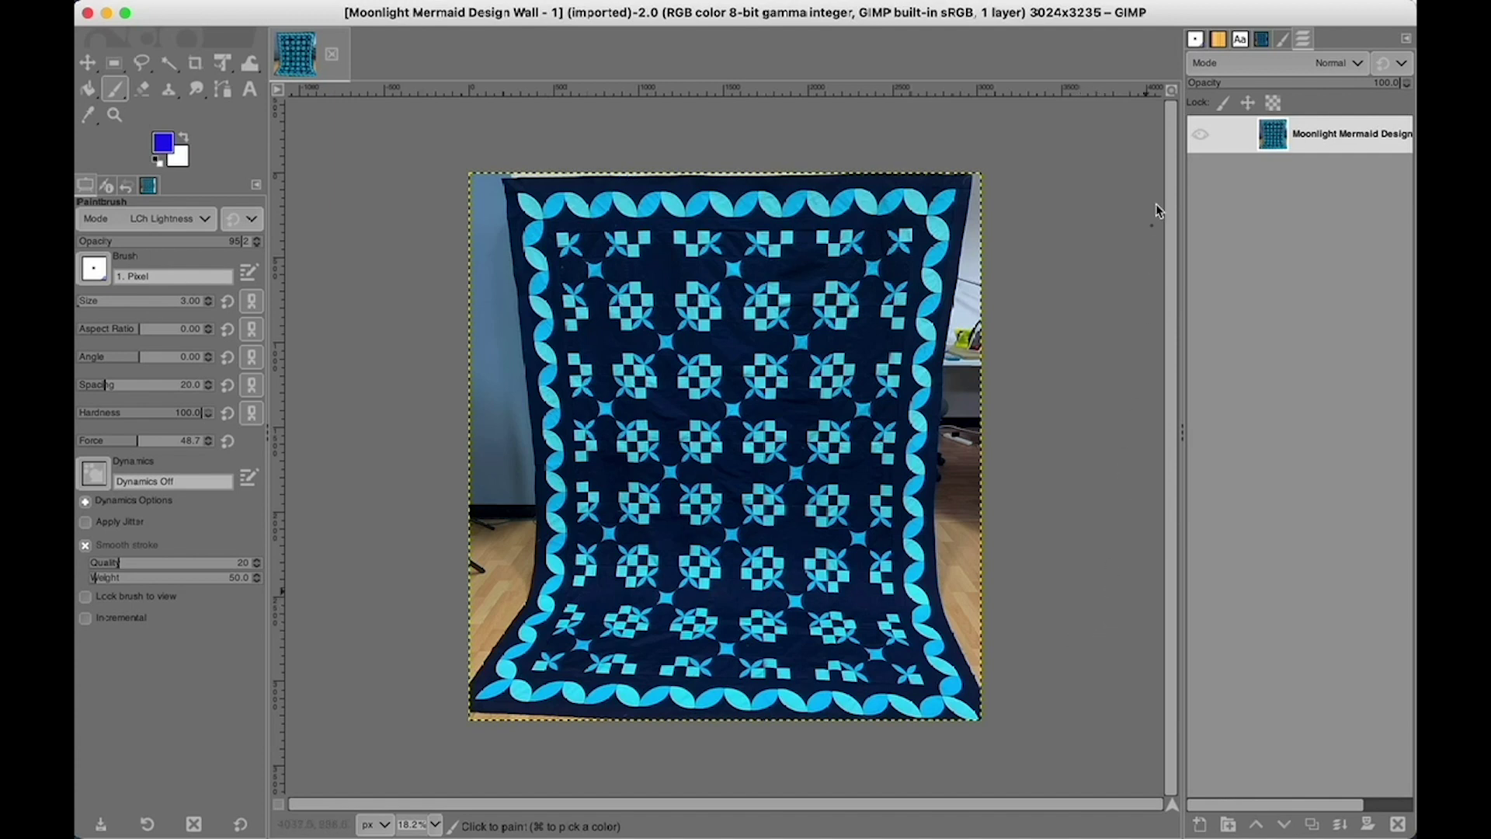
Link the quilt photo layer and add a transparent layer named drawing1 above it.
click(1224, 135)
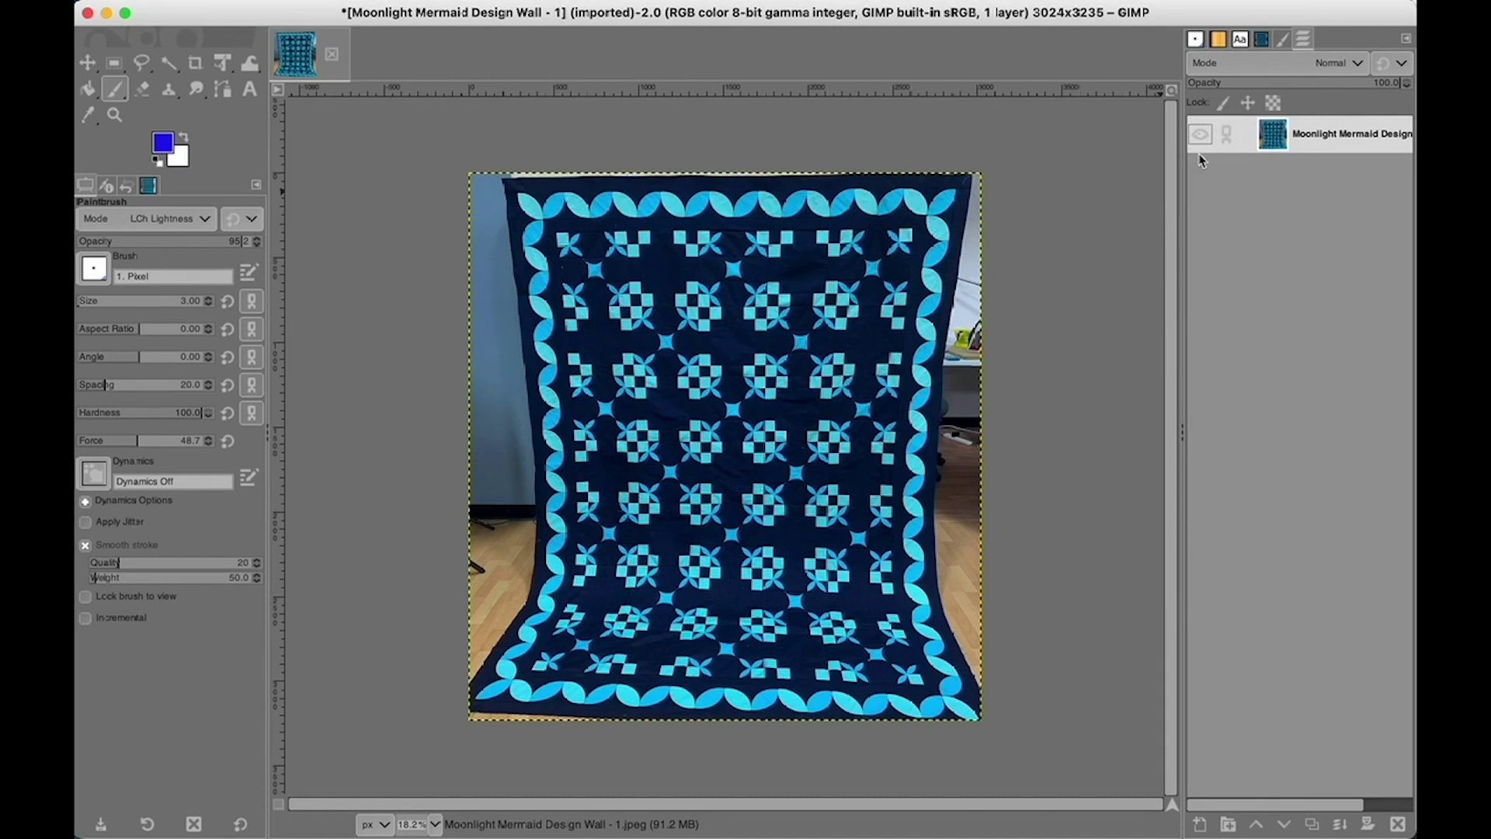
click(1201, 824)
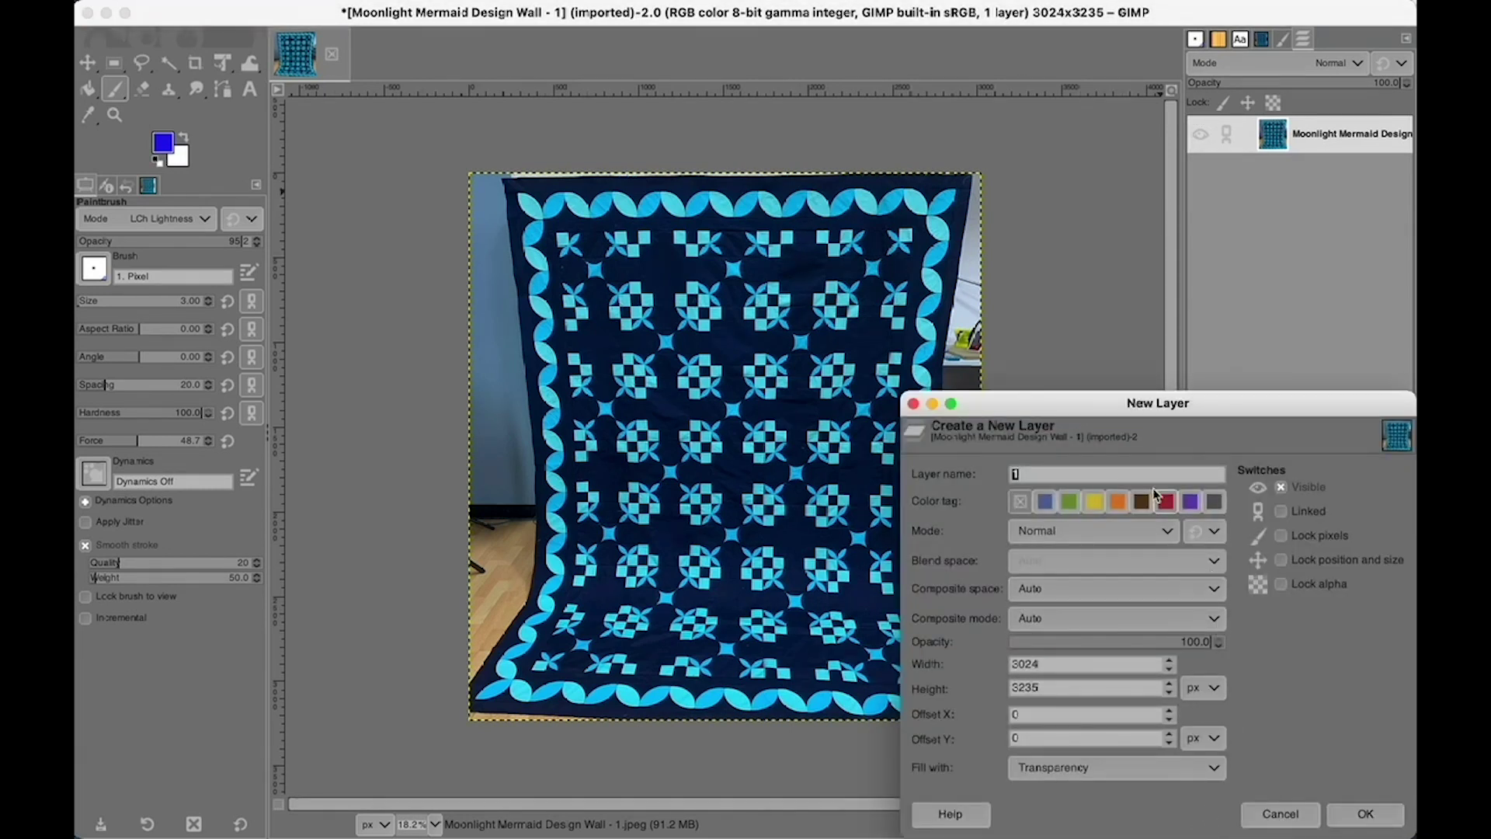
click(1045, 476)
key(BackSpace)
text(ng)
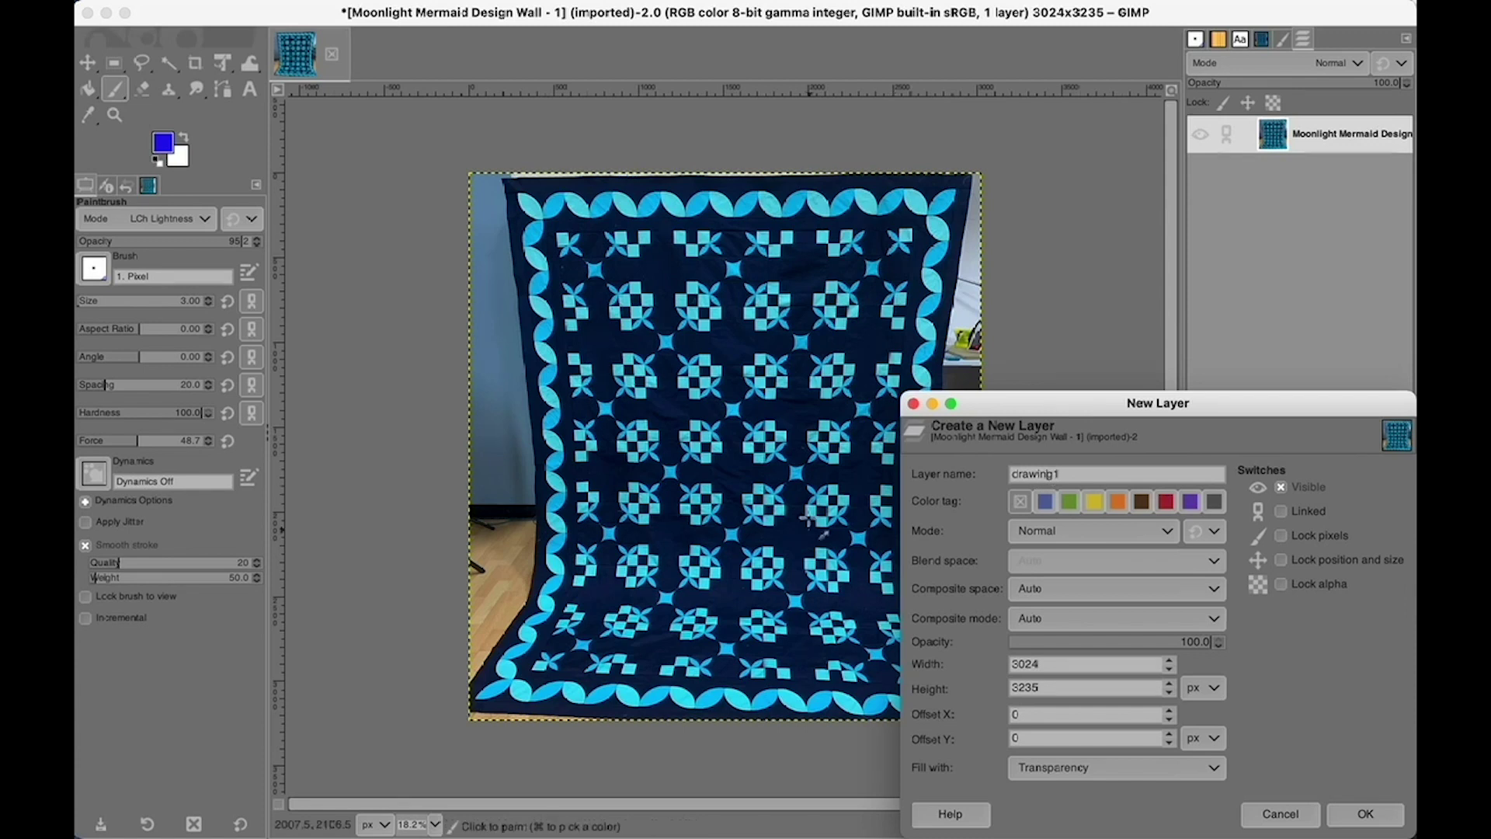
click(1338, 824)
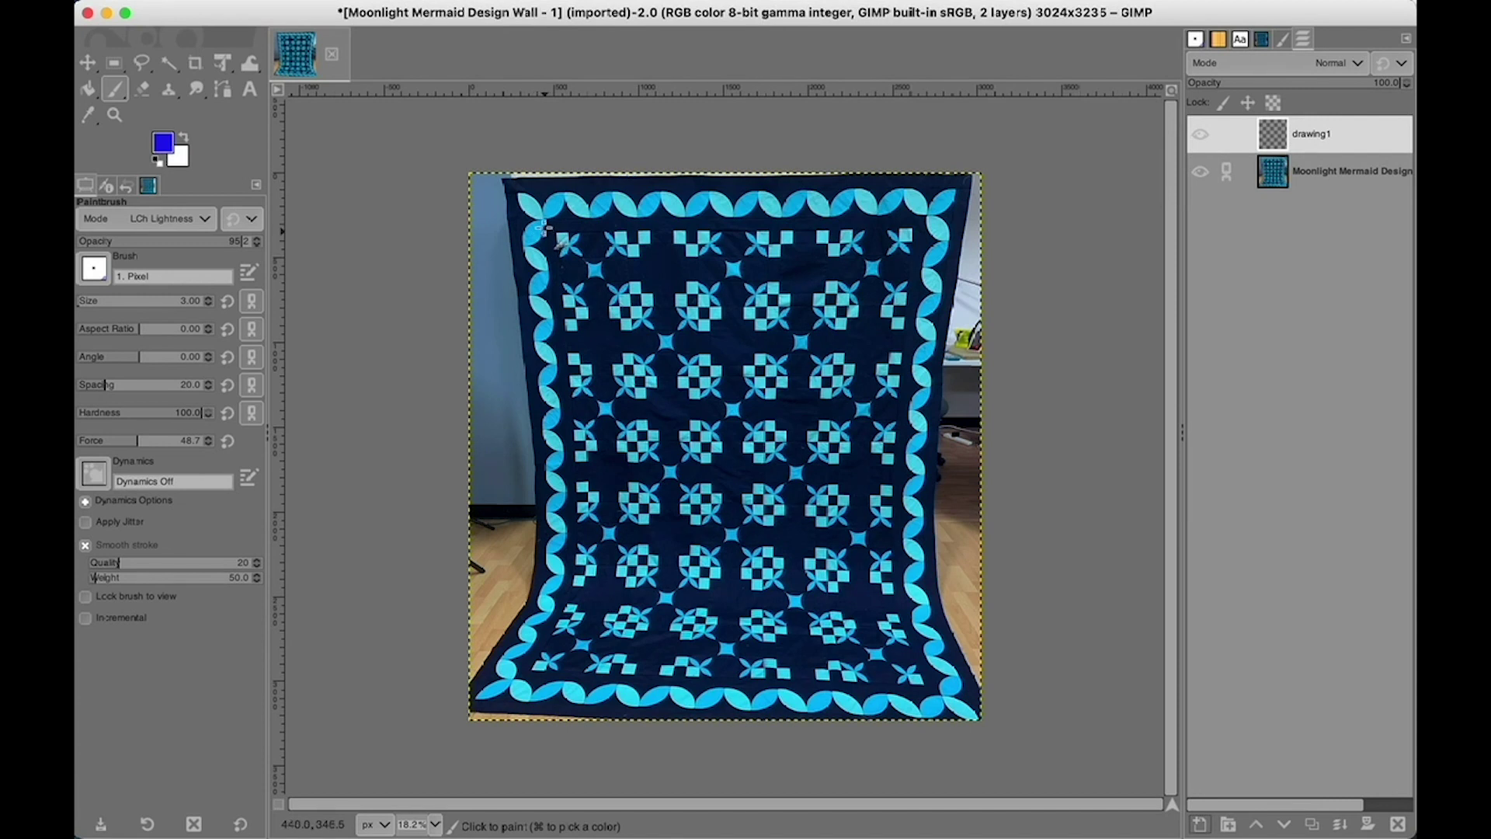
Try a blue Paintbrush outline around the quilt block in the photo's upper-right area and undo it.
mouse_move(410, 4)
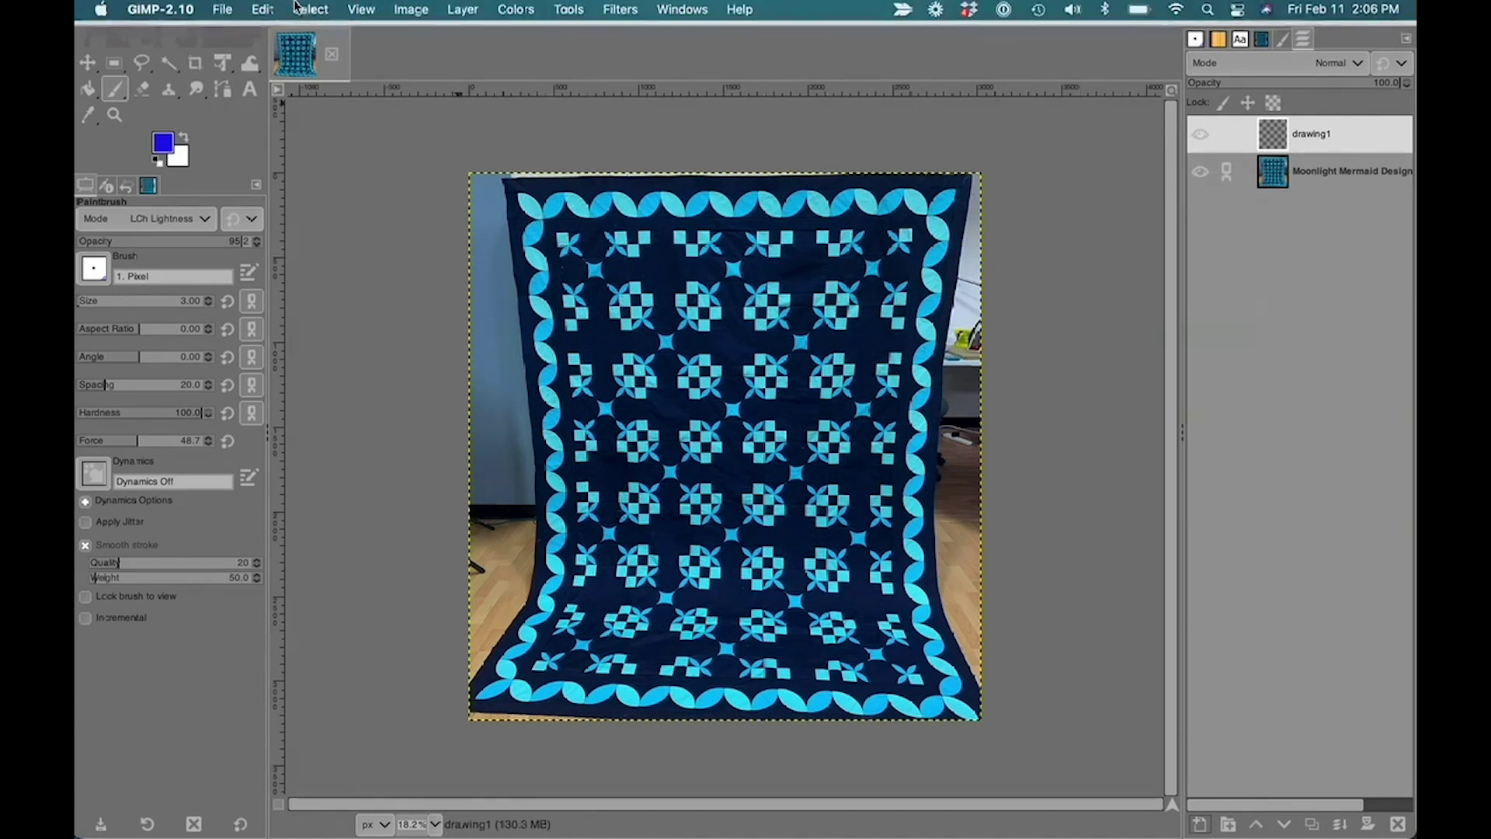
click(361, 10)
mouse_move(462, 101)
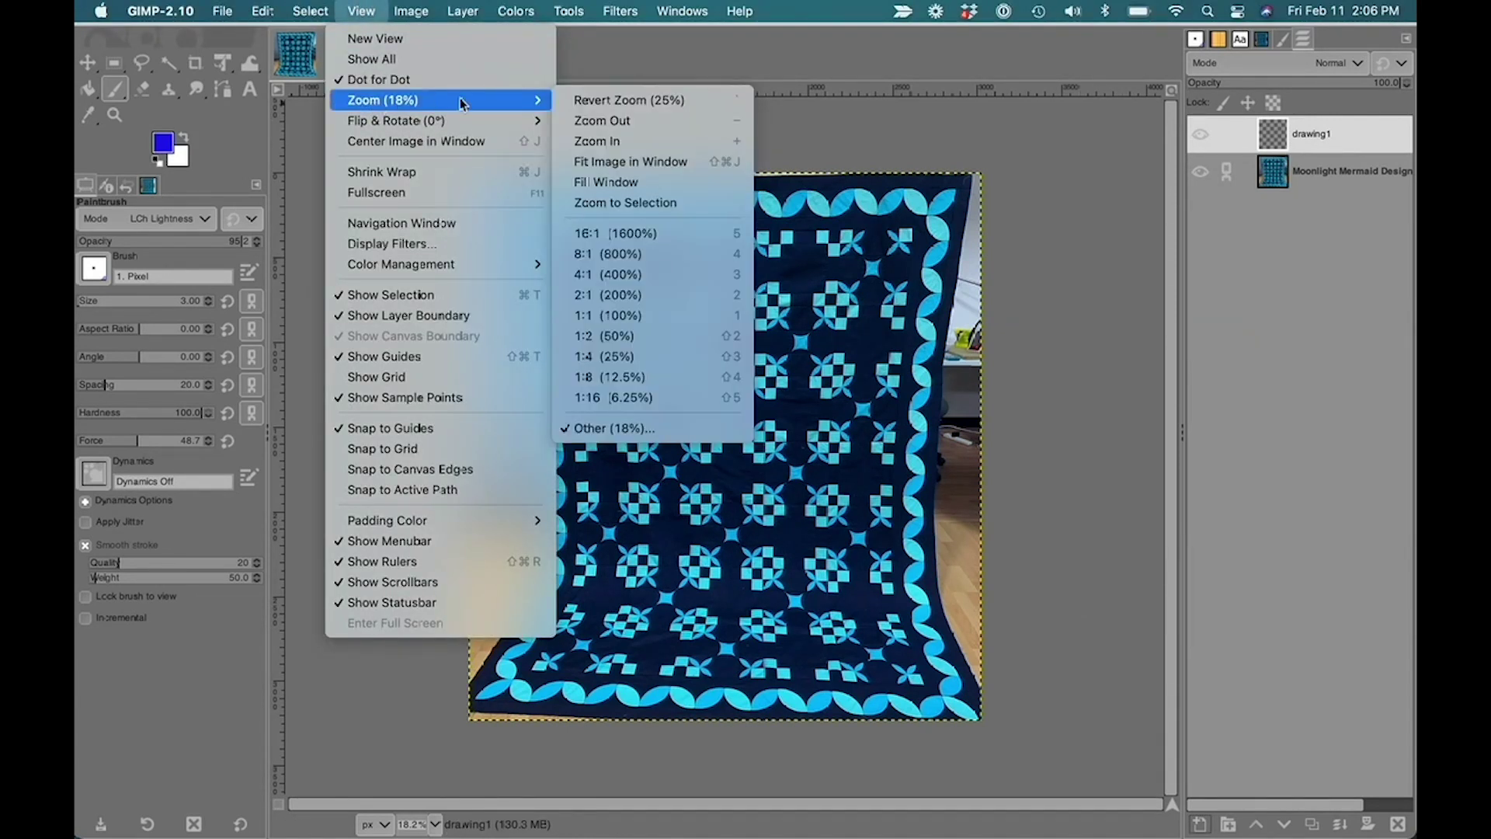
key(Escape)
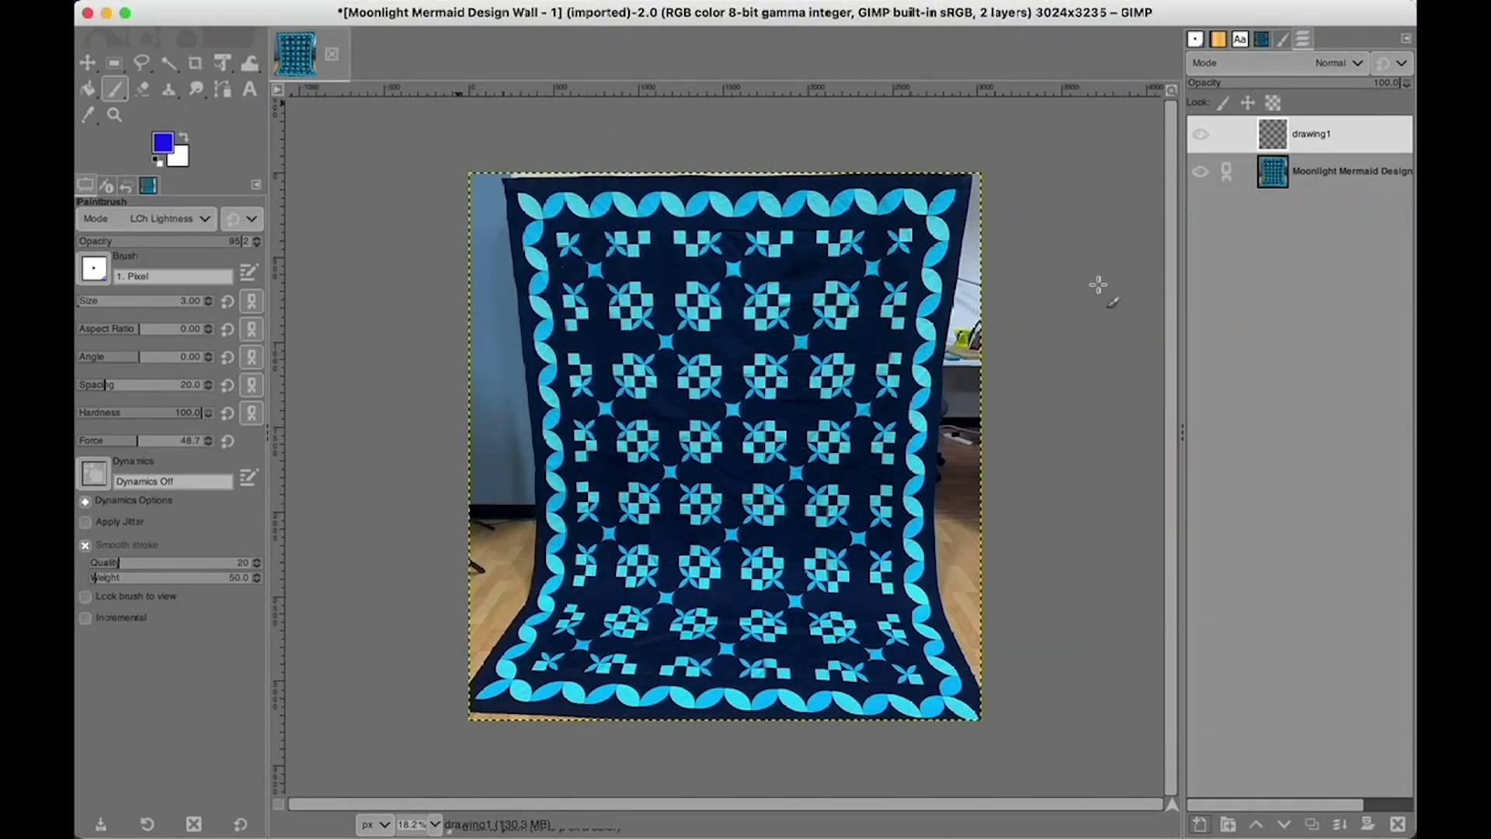
key(plus)
key(plus)
key(plus)
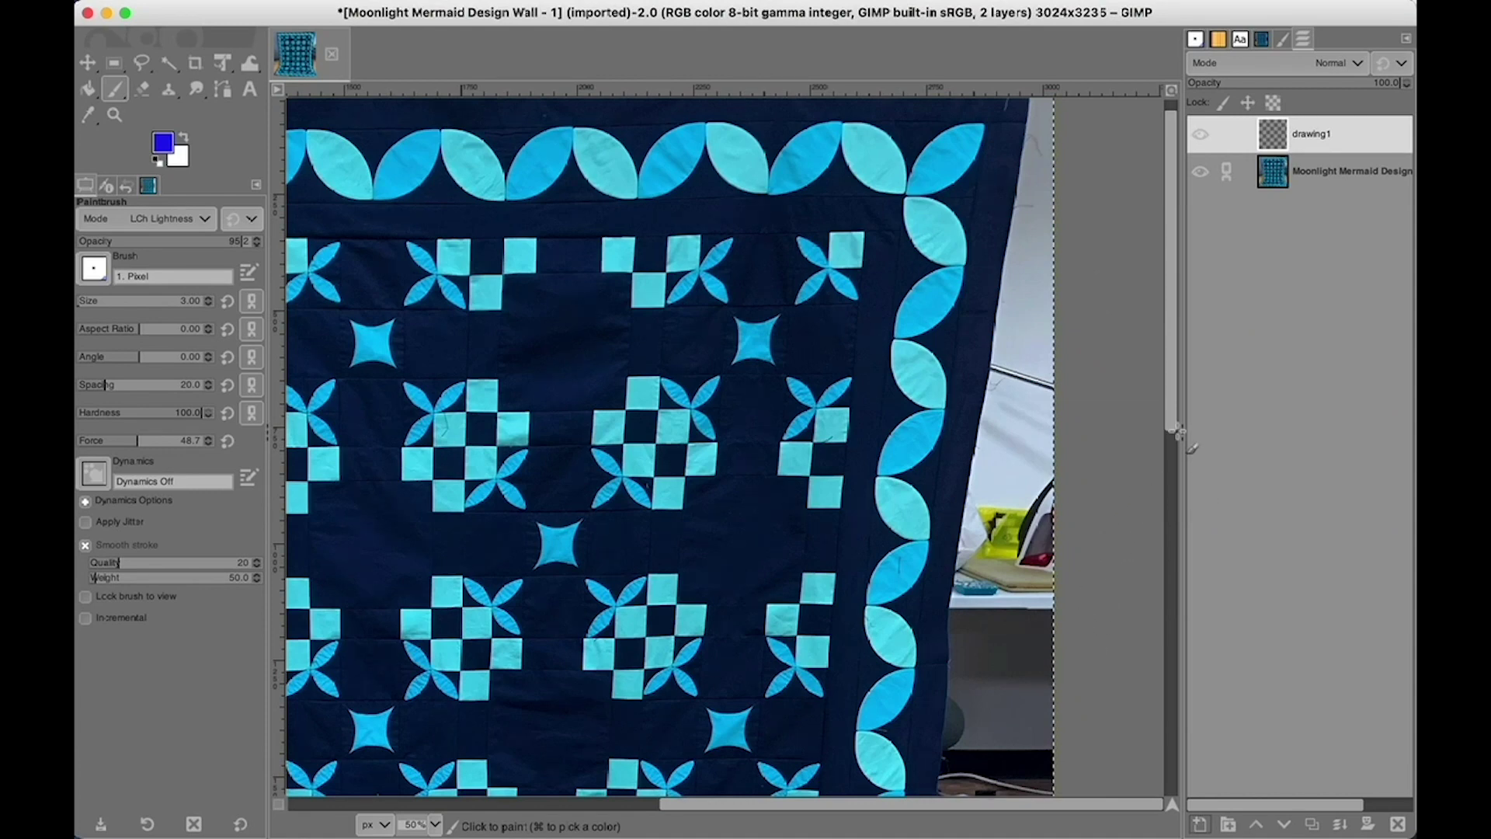
scroll(1165, 418, down, 3)
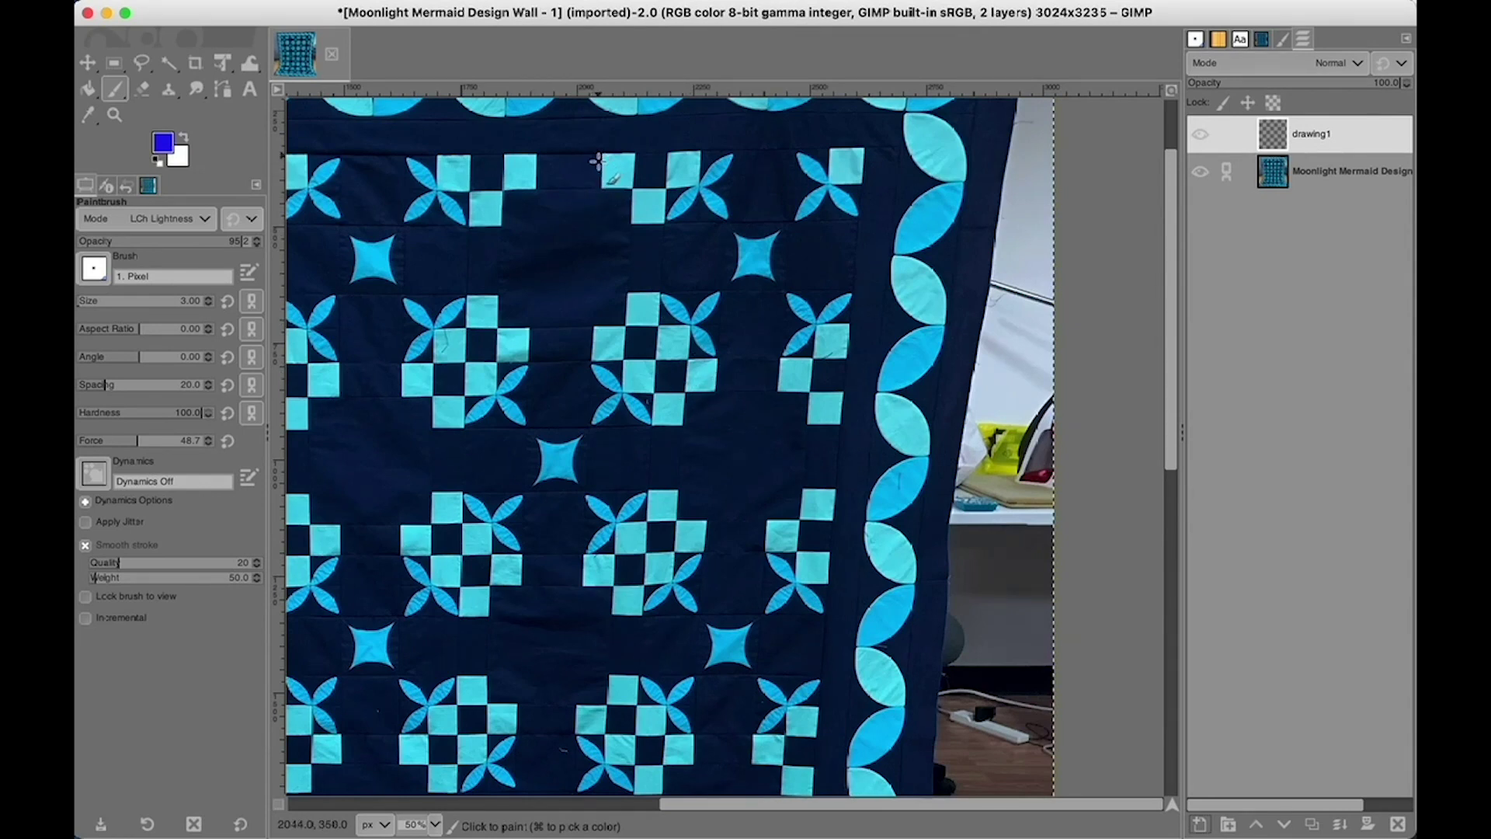
mouse_move(602, 157)
mouse_down()
mouse_move(590, 304)
mouse_move(605, 356)
mouse_move(837, 353)
mouse_move(862, 216)
mouse_move(851, 143)
mouse_move(600, 146)
mouse_up()
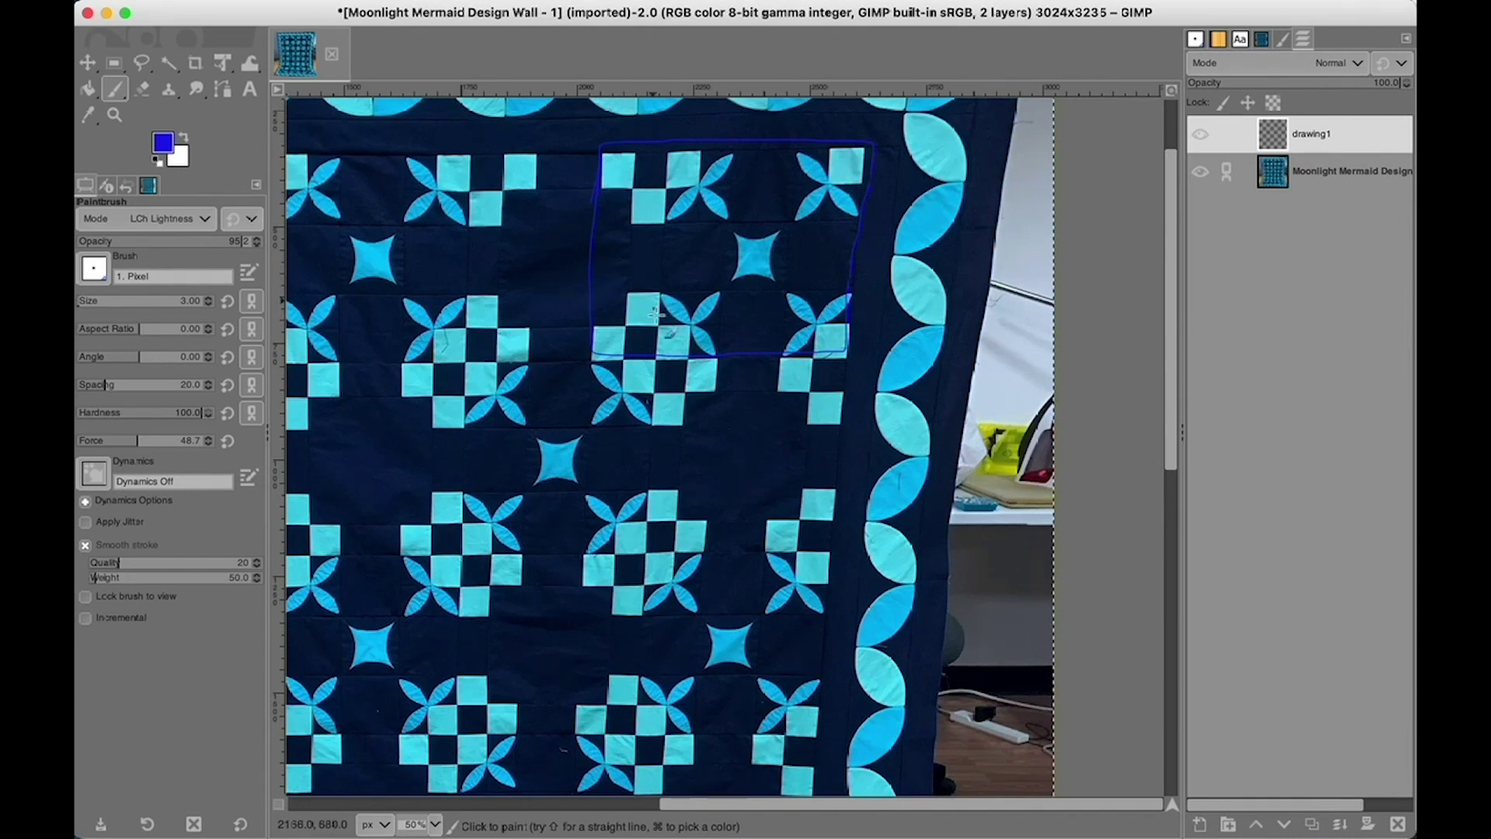
key(super+z)
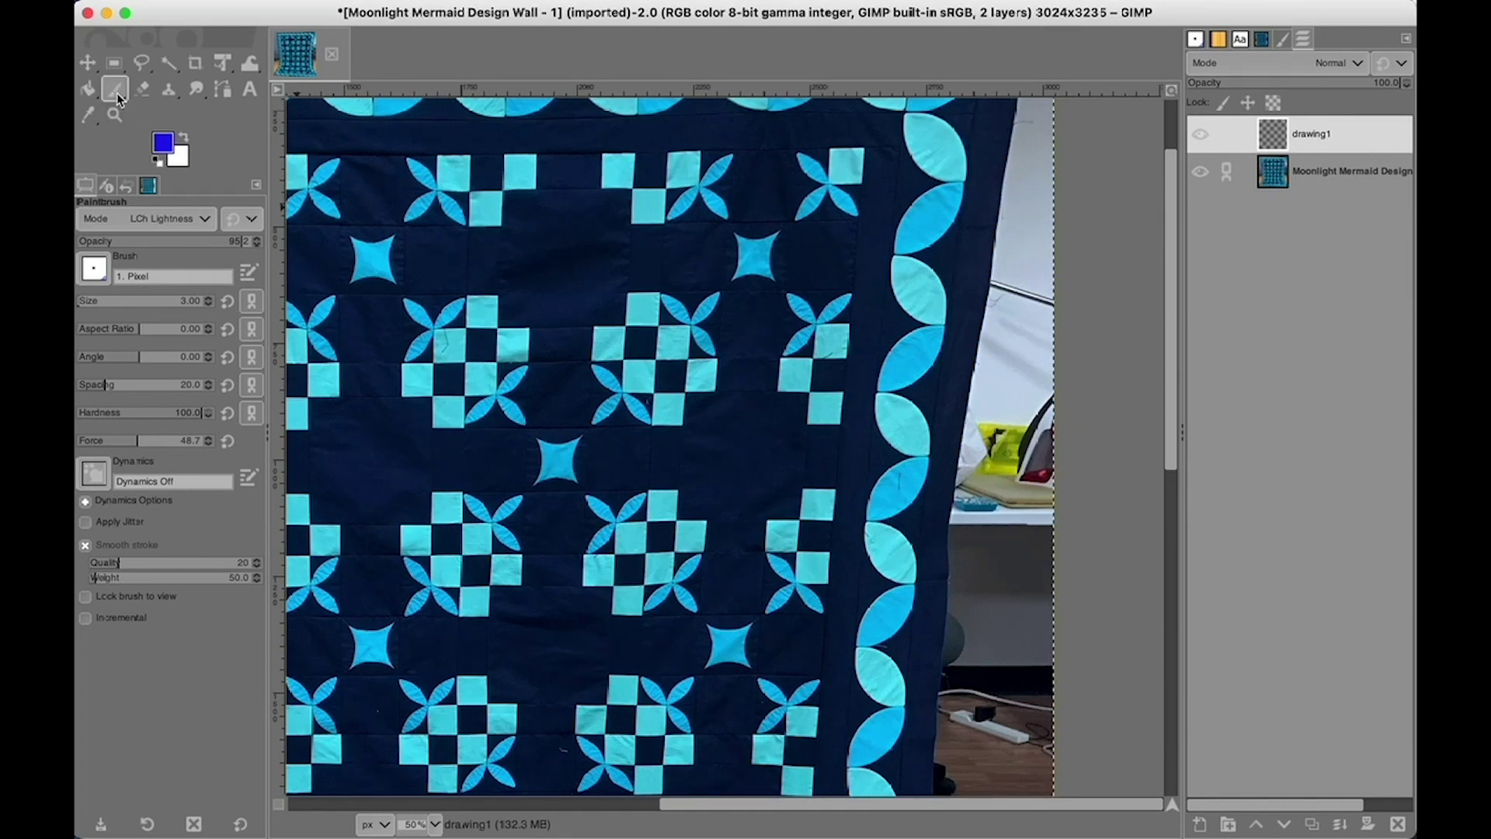
Make white (ffffff) the foreground colour, and paint and undo a trial stroke on the upper-right quilt block.
click(184, 138)
click(165, 144)
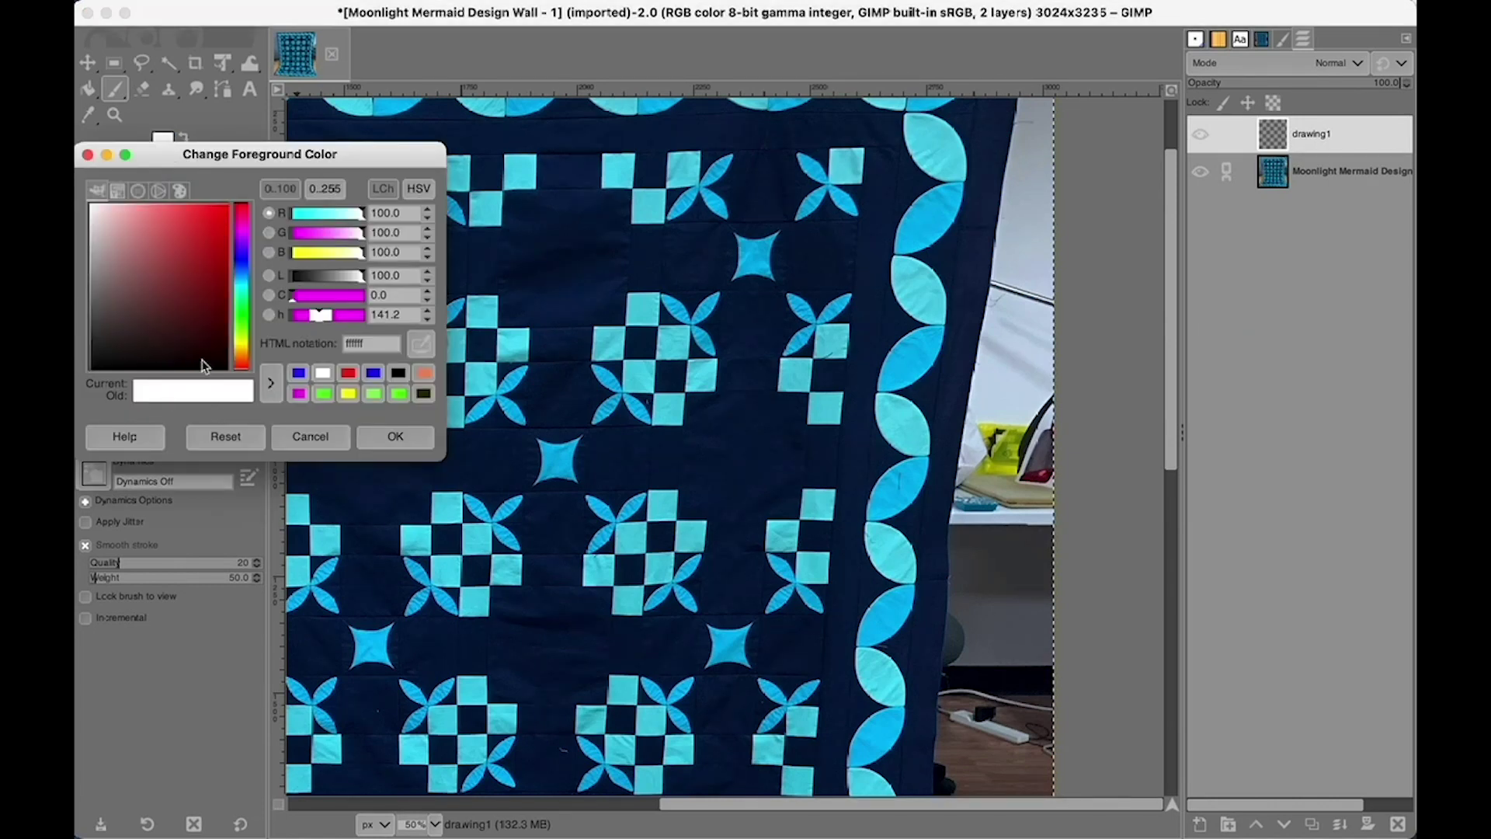
click(394, 438)
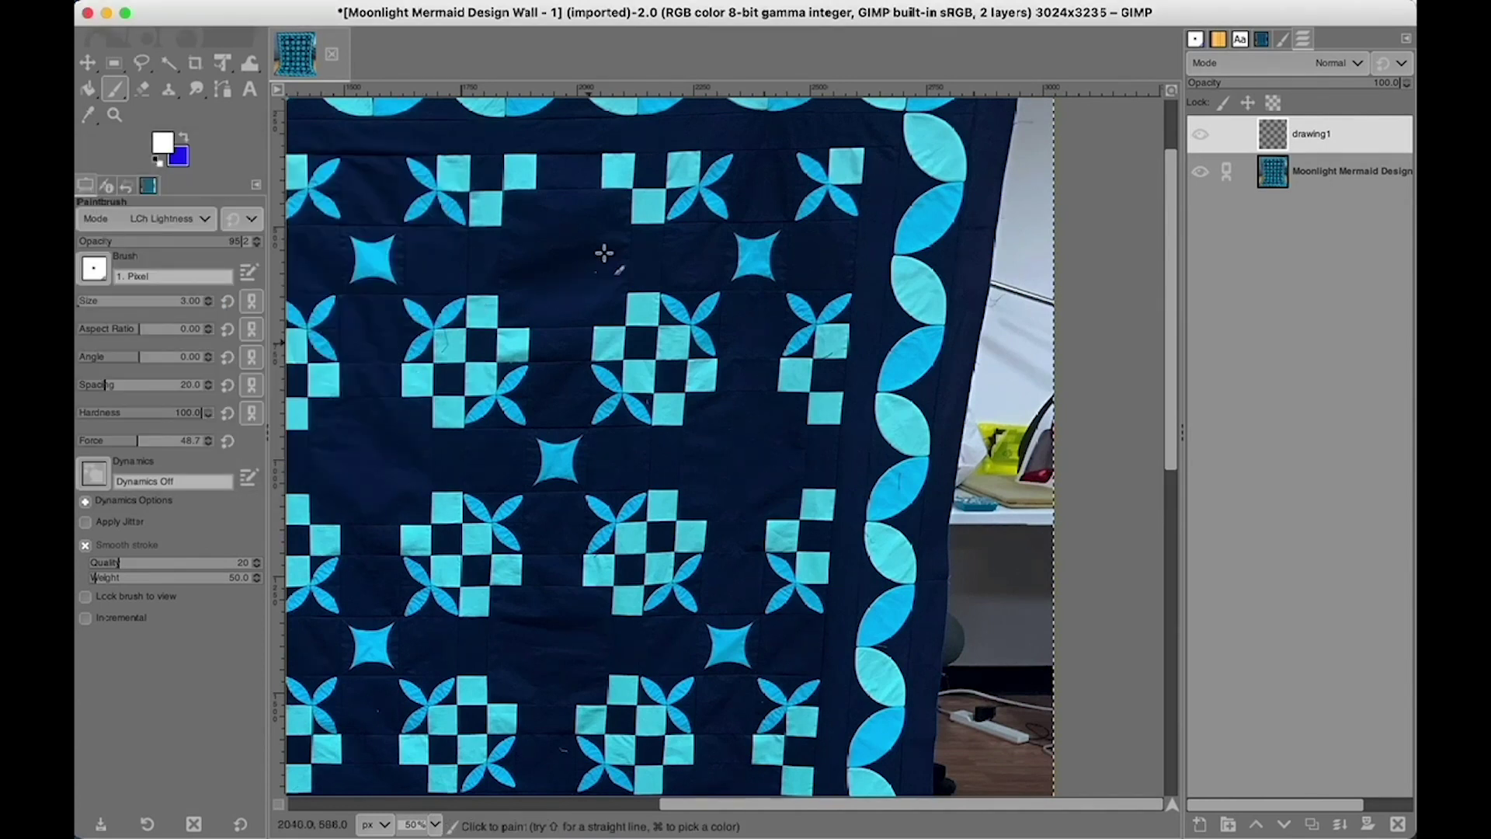
mouse_move(600, 157)
mouse_down()
mouse_move(597, 357)
mouse_move(832, 356)
mouse_move(841, 163)
mouse_move(643, 156)
mouse_move(641, 364)
mouse_up()
key(super+z)
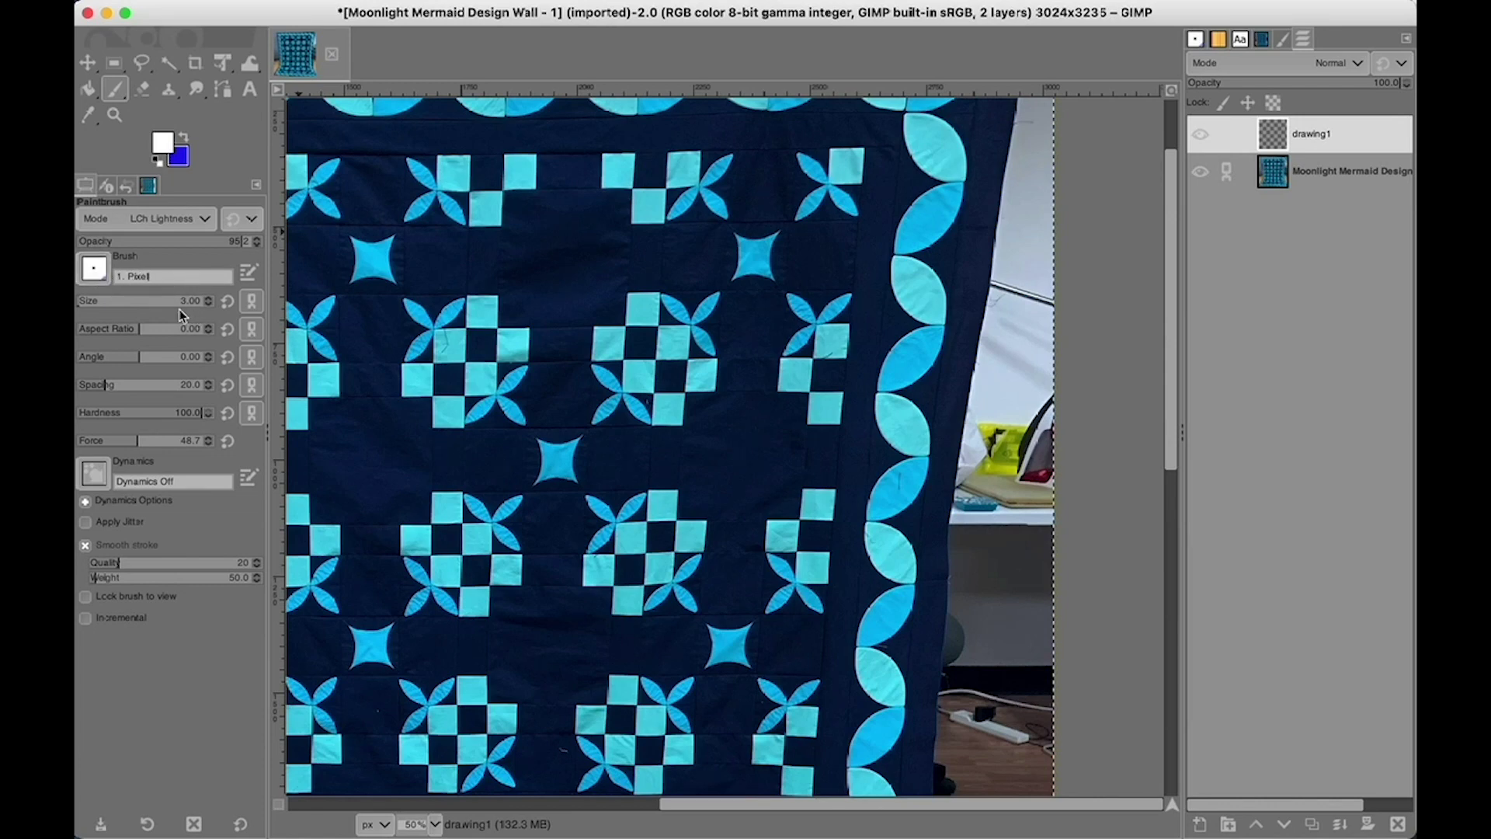
Set the Paintbrush size to 5.
click(160, 302)
click(143, 300)
click(162, 301)
click(183, 301)
click(187, 302)
click(186, 301)
text(5)
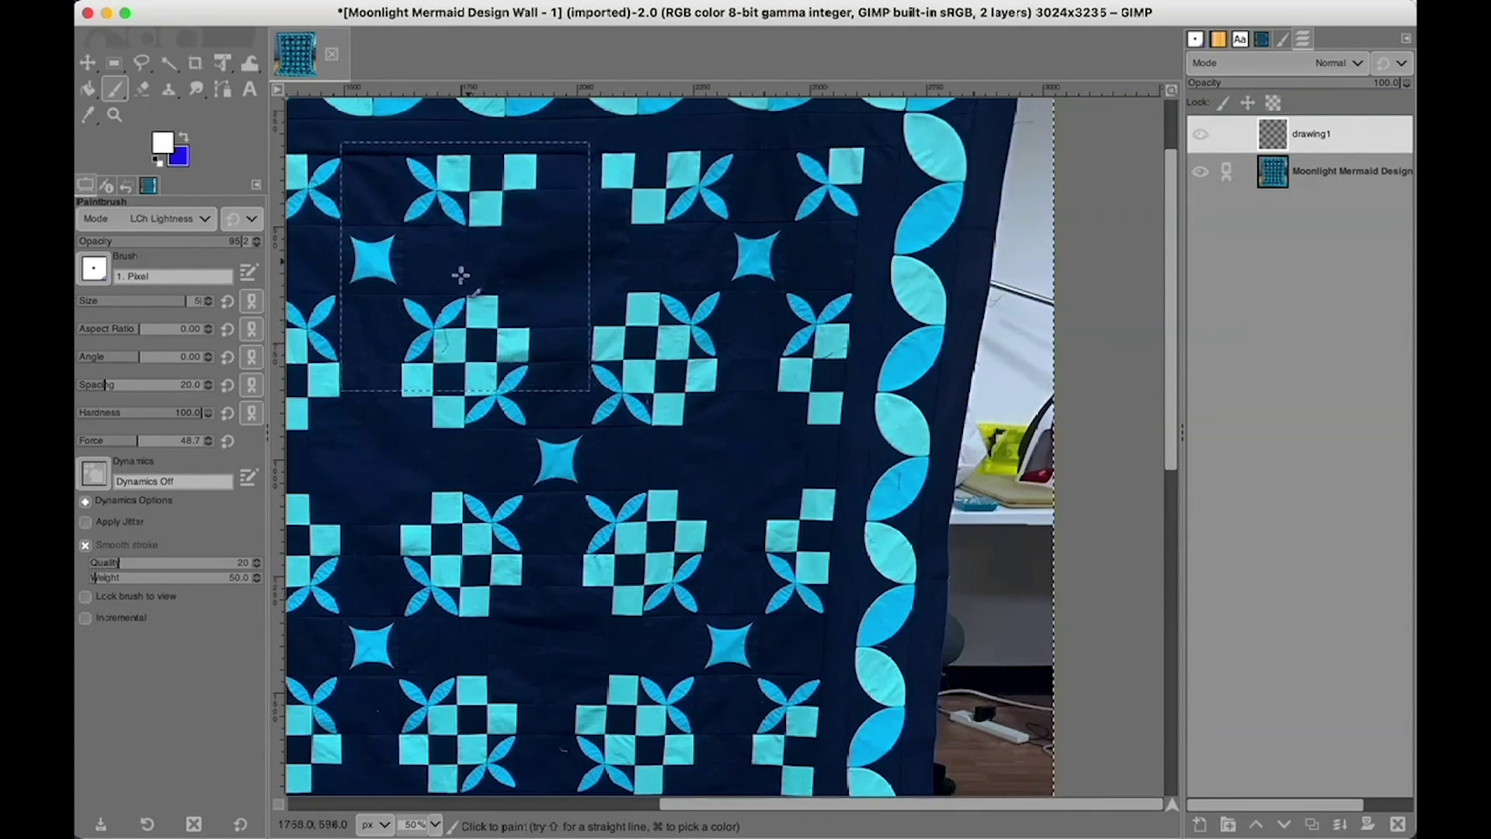
key(Return)
Paint and undo a looping trial line, and paint a white four-loop motif around the quilt's upper-right star on drawing1.
mouse_move(533, 317)
mouse_down()
mouse_move(505, 295)
mouse_move(526, 242)
mouse_move(663, 285)
mouse_move(692, 247)
mouse_move(657, 228)
mouse_move(643, 274)
mouse_move(760, 324)
mouse_move(751, 381)
mouse_move(726, 341)
mouse_move(765, 357)
mouse_move(679, 478)
mouse_move(741, 455)
mouse_move(703, 469)
mouse_move(746, 512)
mouse_move(735, 580)
mouse_move(732, 538)
mouse_move(749, 581)
mouse_move(715, 626)
mouse_up()
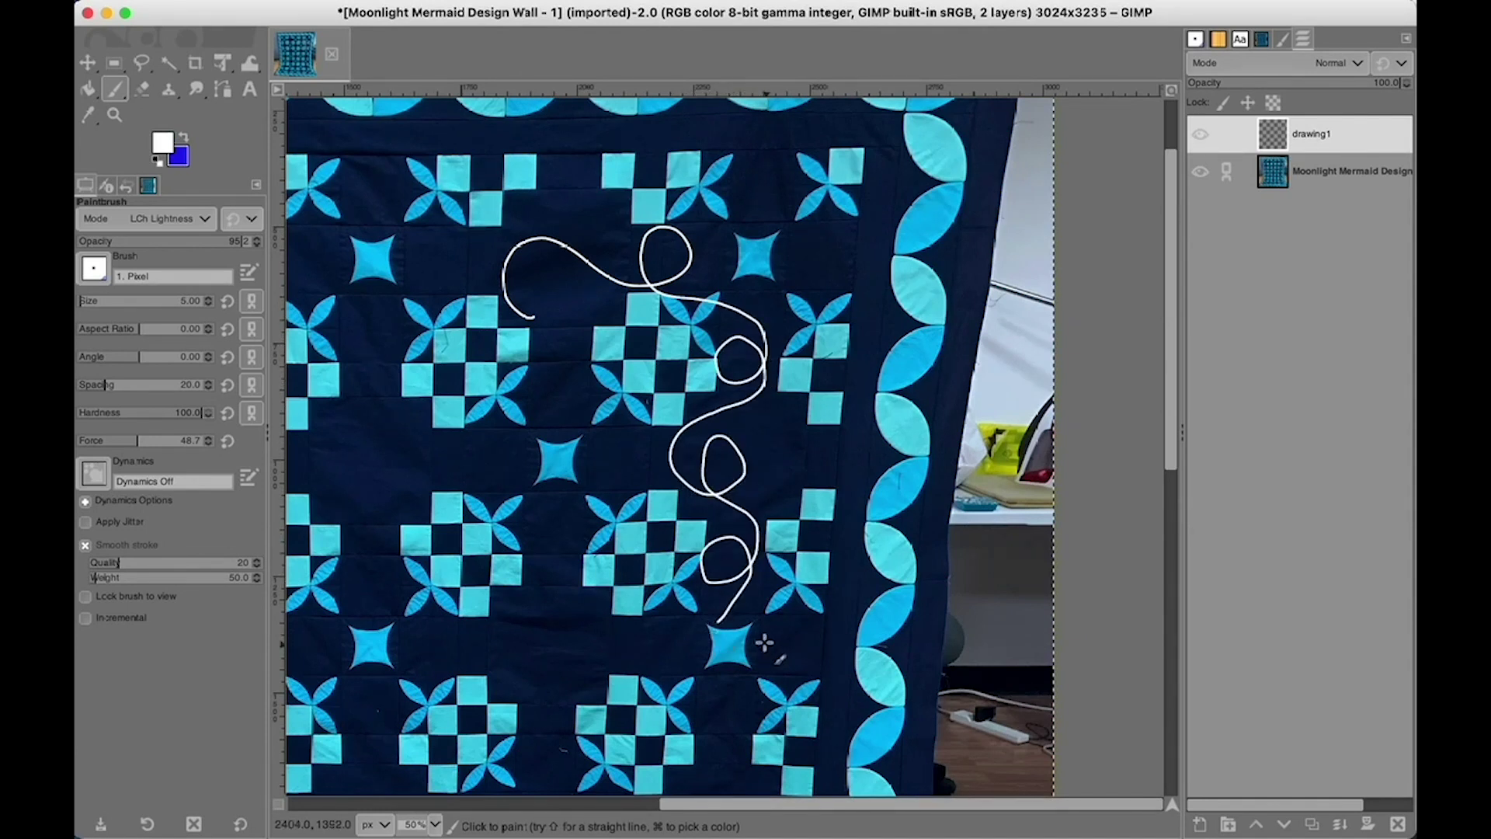
key(super+z)
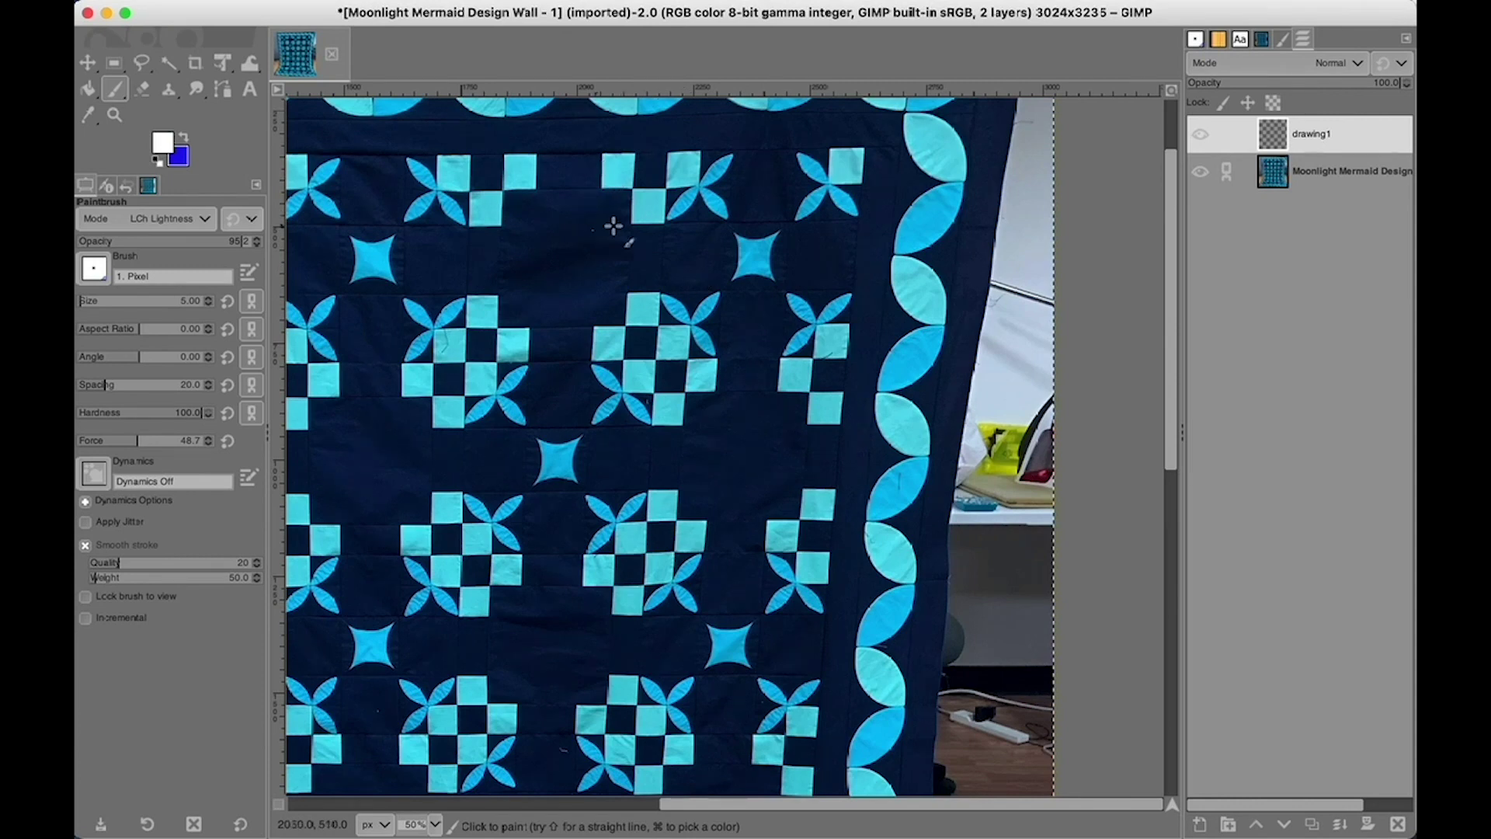
mouse_move(748, 210)
mouse_down()
mouse_move(774, 152)
mouse_move(755, 171)
mouse_move(760, 211)
mouse_move(828, 263)
mouse_move(855, 261)
mouse_move(851, 247)
mouse_move(818, 249)
mouse_move(738, 336)
mouse_move(757, 339)
mouse_move(738, 290)
mouse_move(693, 250)
mouse_move(663, 249)
mouse_move(682, 270)
mouse_move(719, 257)
mouse_move(735, 220)
mouse_up()
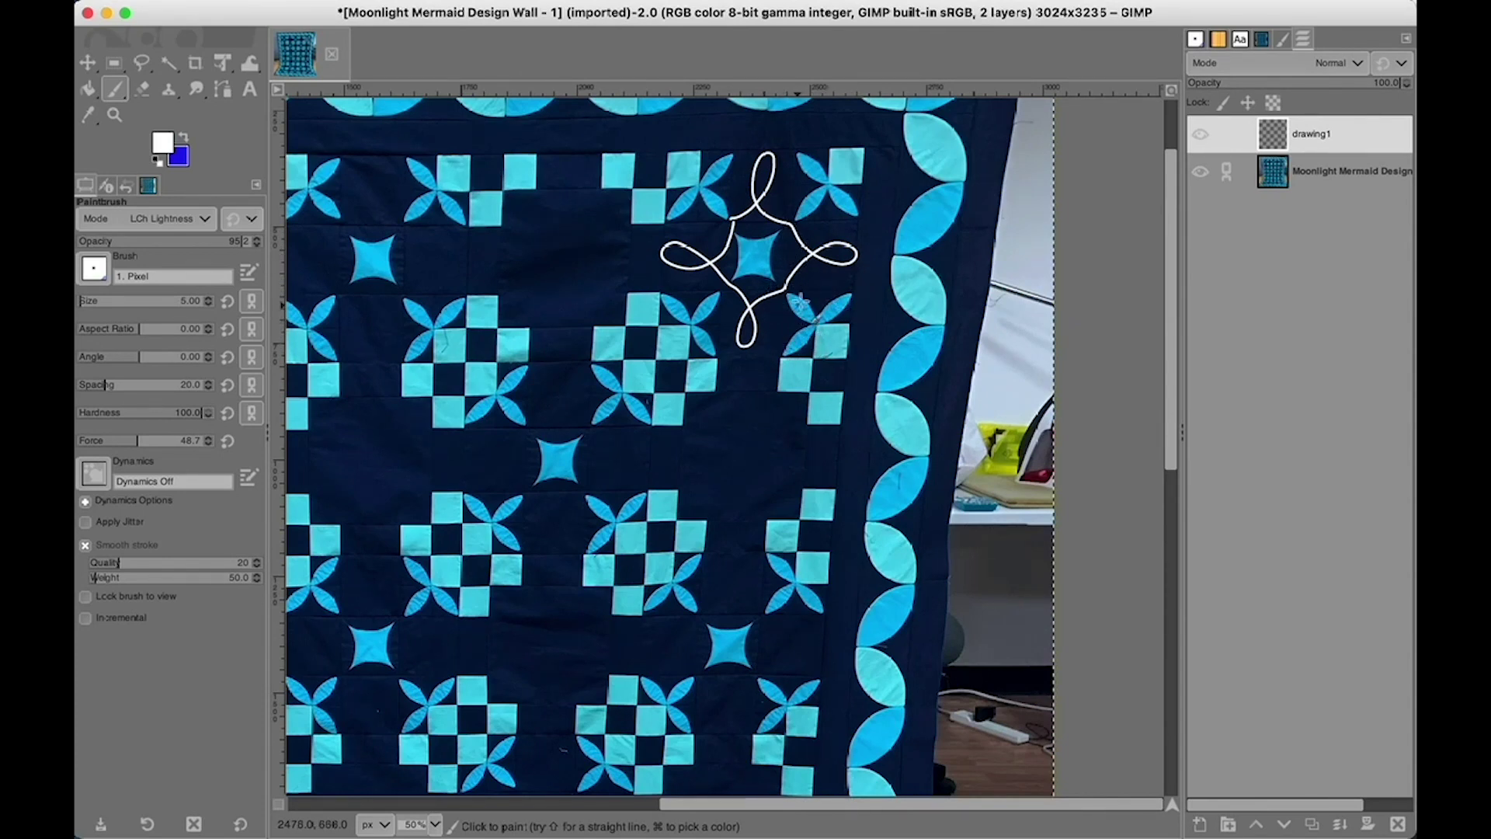
Add a transparent layer named drawing2 and paint a spiral-centred flower in the dark block beside the four-loop motif.
click(1201, 824)
click(1074, 473)
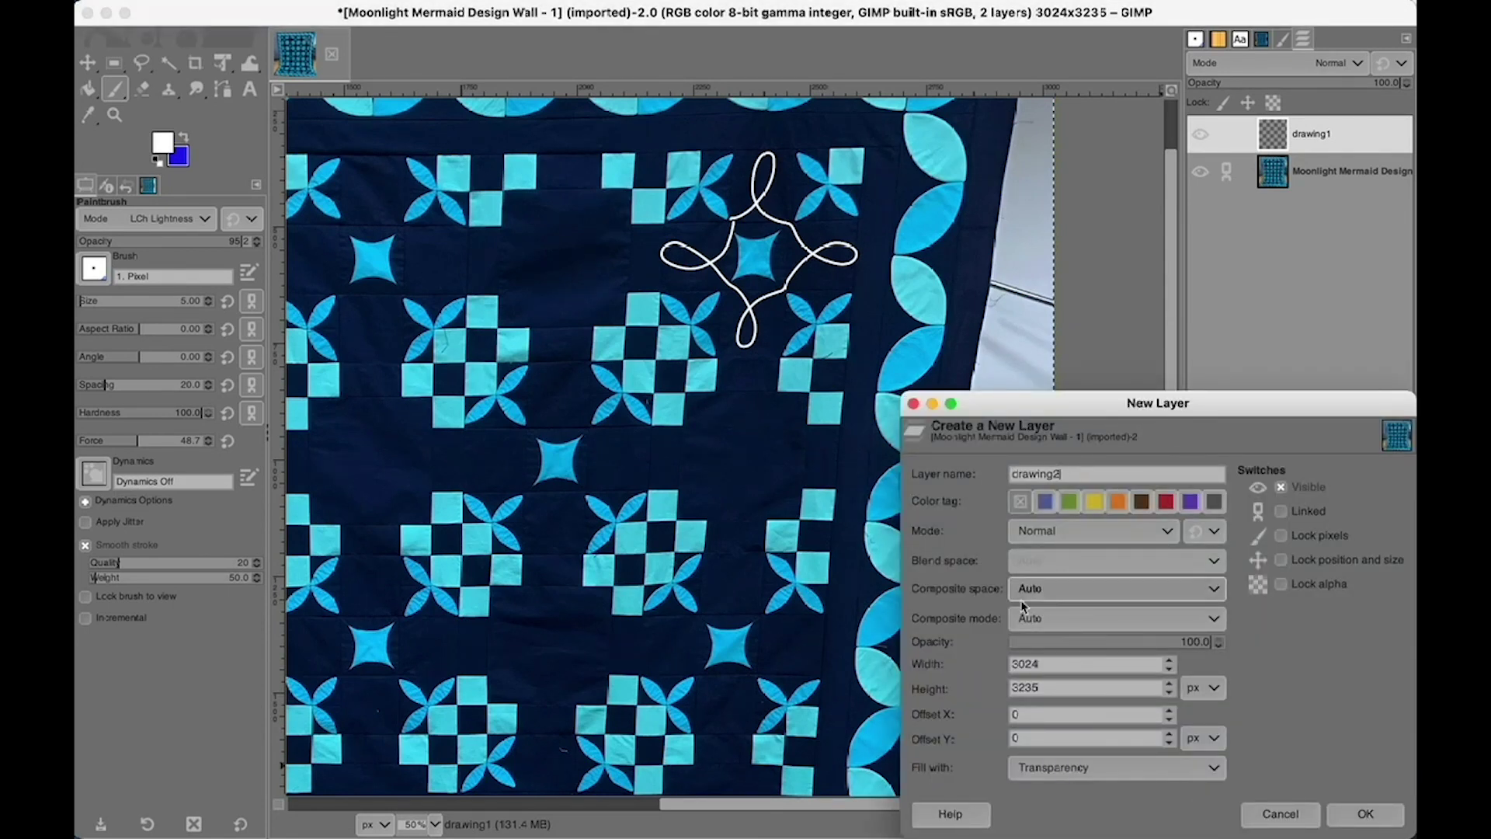
click(1366, 814)
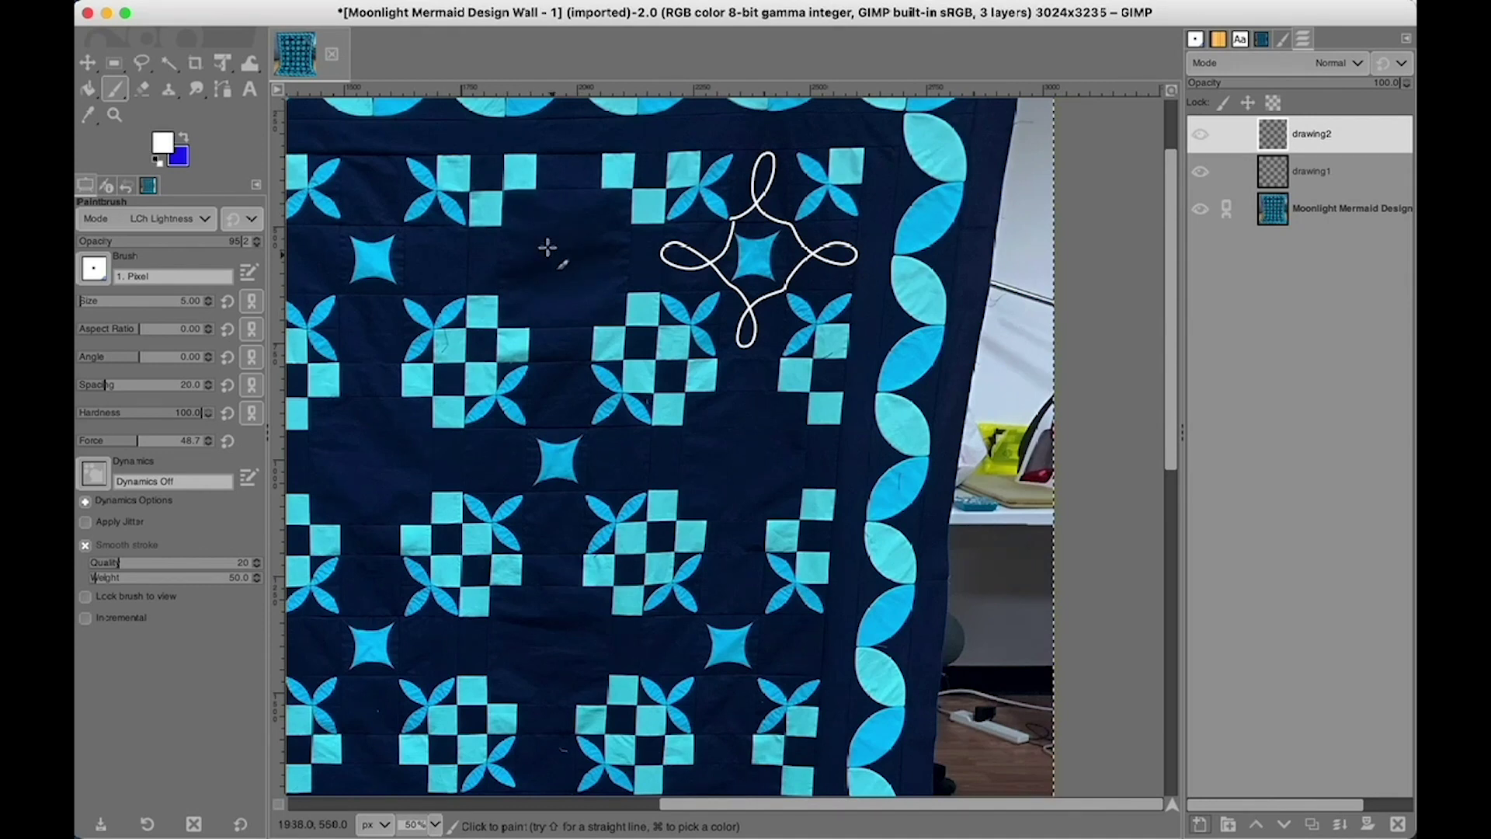
mouse_move(538, 245)
mouse_down()
mouse_move(580, 226)
mouse_move(590, 252)
mouse_move(582, 286)
mouse_move(560, 287)
mouse_move(535, 270)
mouse_move(561, 193)
mouse_move(583, 197)
mouse_move(584, 227)
mouse_move(611, 203)
mouse_move(626, 225)
mouse_move(586, 247)
mouse_move(618, 247)
mouse_move(628, 274)
mouse_move(587, 281)
mouse_move(590, 314)
mouse_move(562, 329)
mouse_move(558, 285)
mouse_move(535, 312)
mouse_move(507, 300)
mouse_move(502, 271)
mouse_move(525, 251)
mouse_move(500, 231)
mouse_move(529, 200)
mouse_move(545, 221)
mouse_move(593, 229)
mouse_up()
mouse_move(577, 248)
mouse_down()
mouse_move(548, 272)
mouse_move(578, 276)
mouse_move(581, 243)
mouse_up()
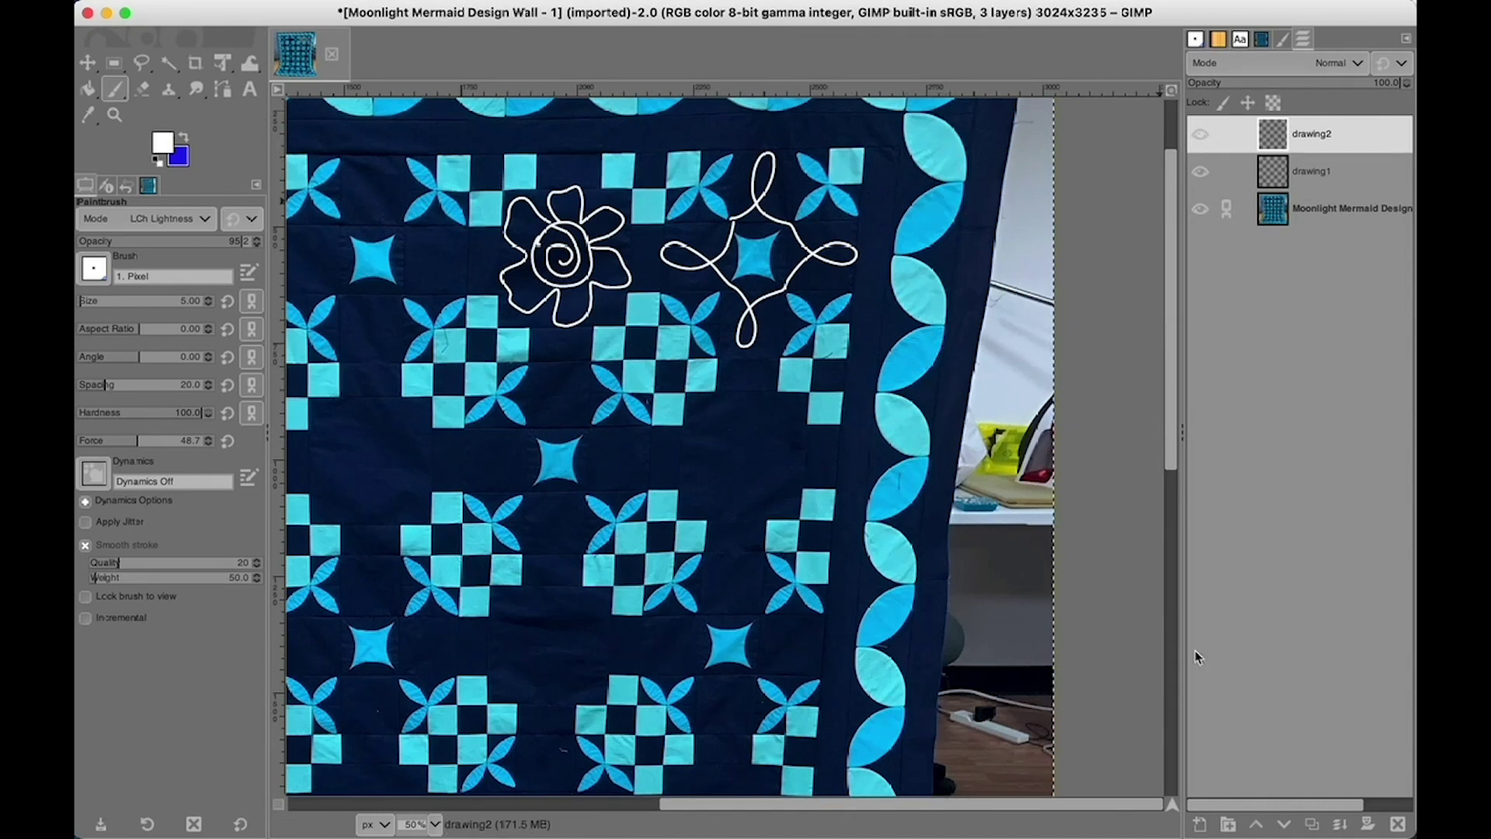
Add a transparent layer named drawing4 and paint white swirls inside a blue leaf of the quilt's right border.
click(1197, 823)
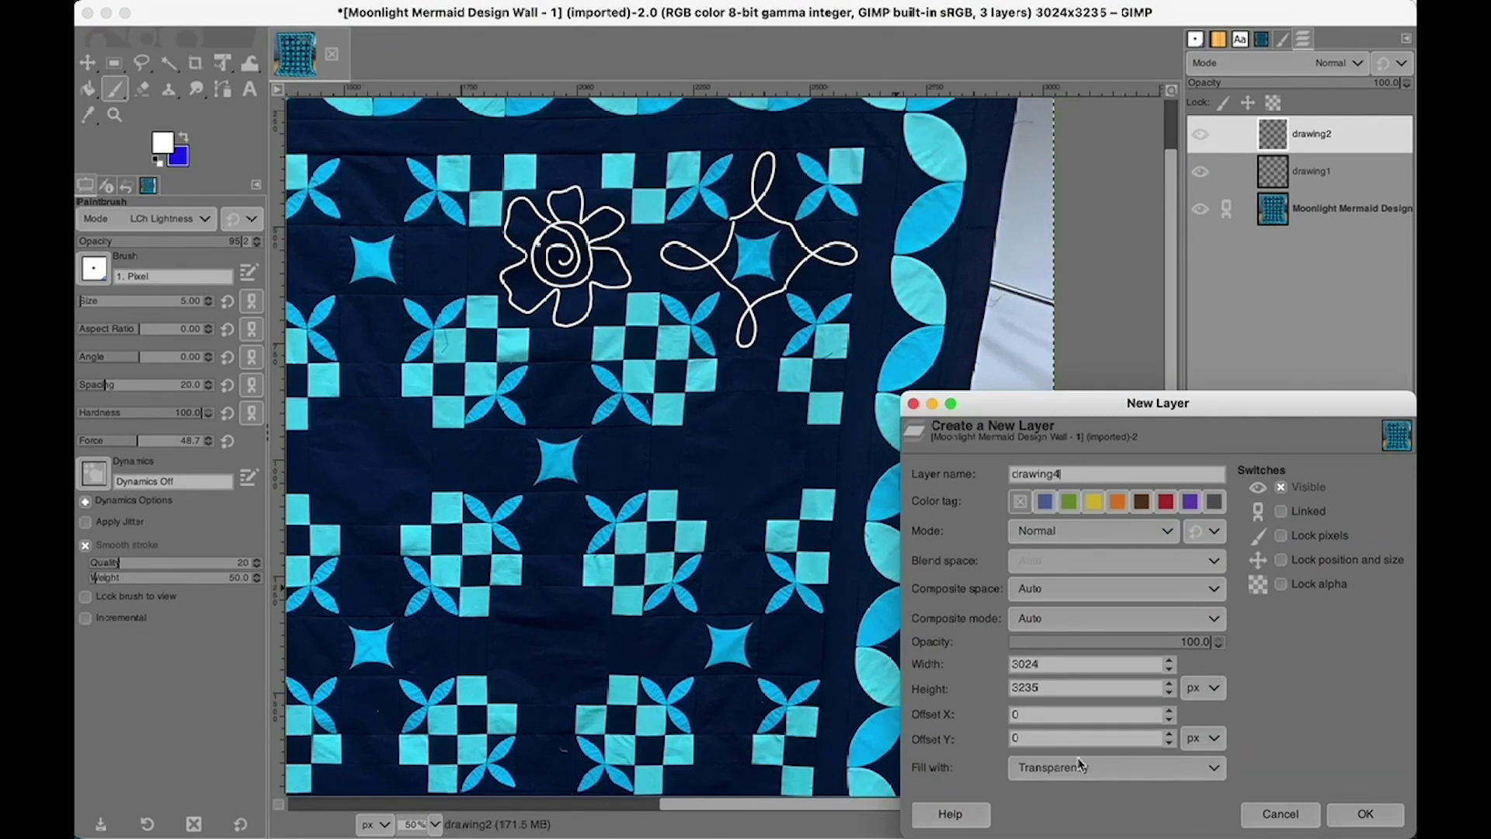
click(1365, 814)
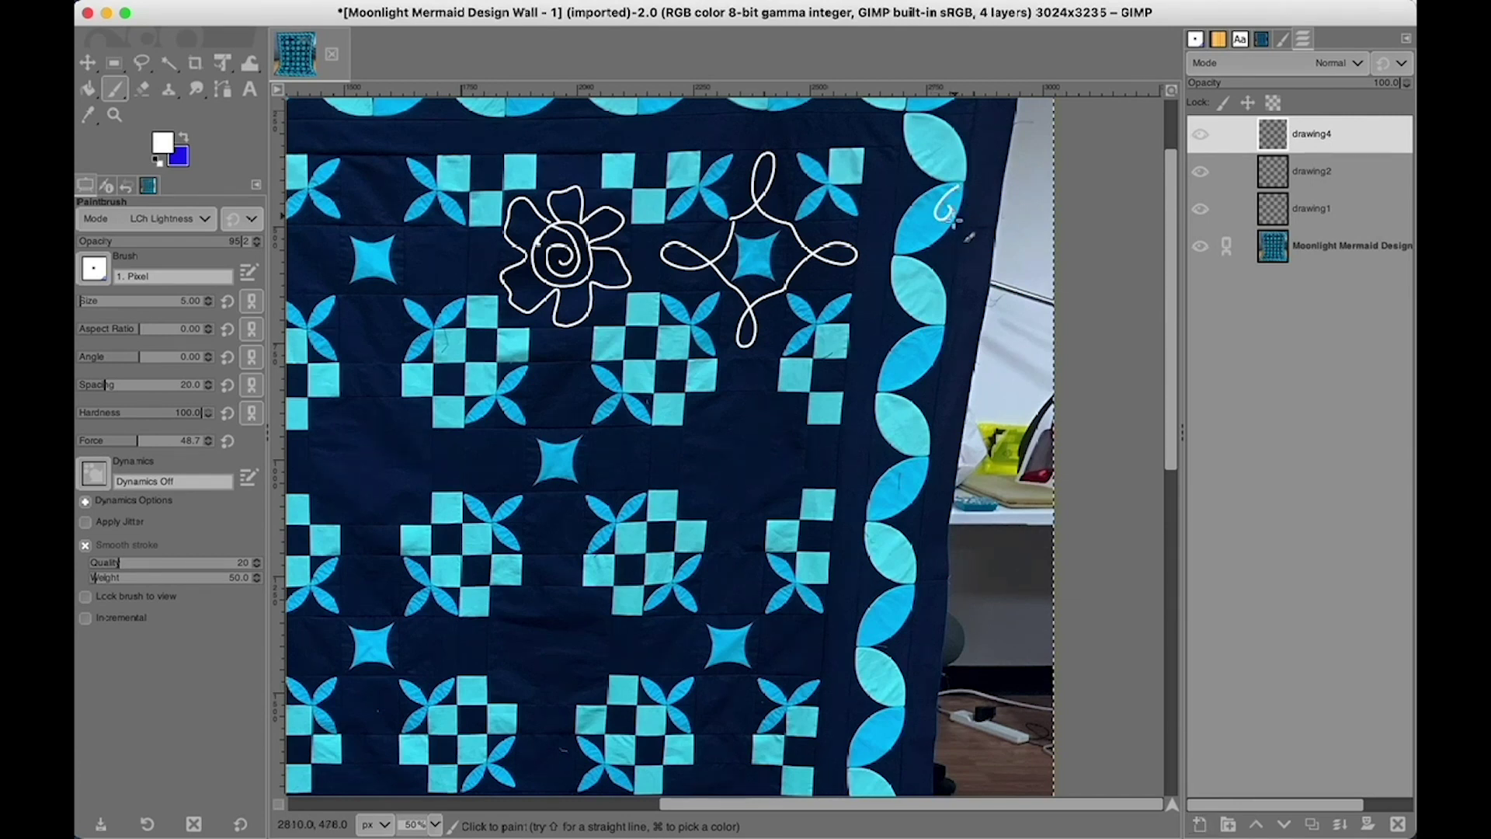
mouse_move(935, 201)
mouse_down()
mouse_move(915, 223)
mouse_move(925, 205)
mouse_move(923, 233)
mouse_move(941, 221)
mouse_move(896, 231)
mouse_up()
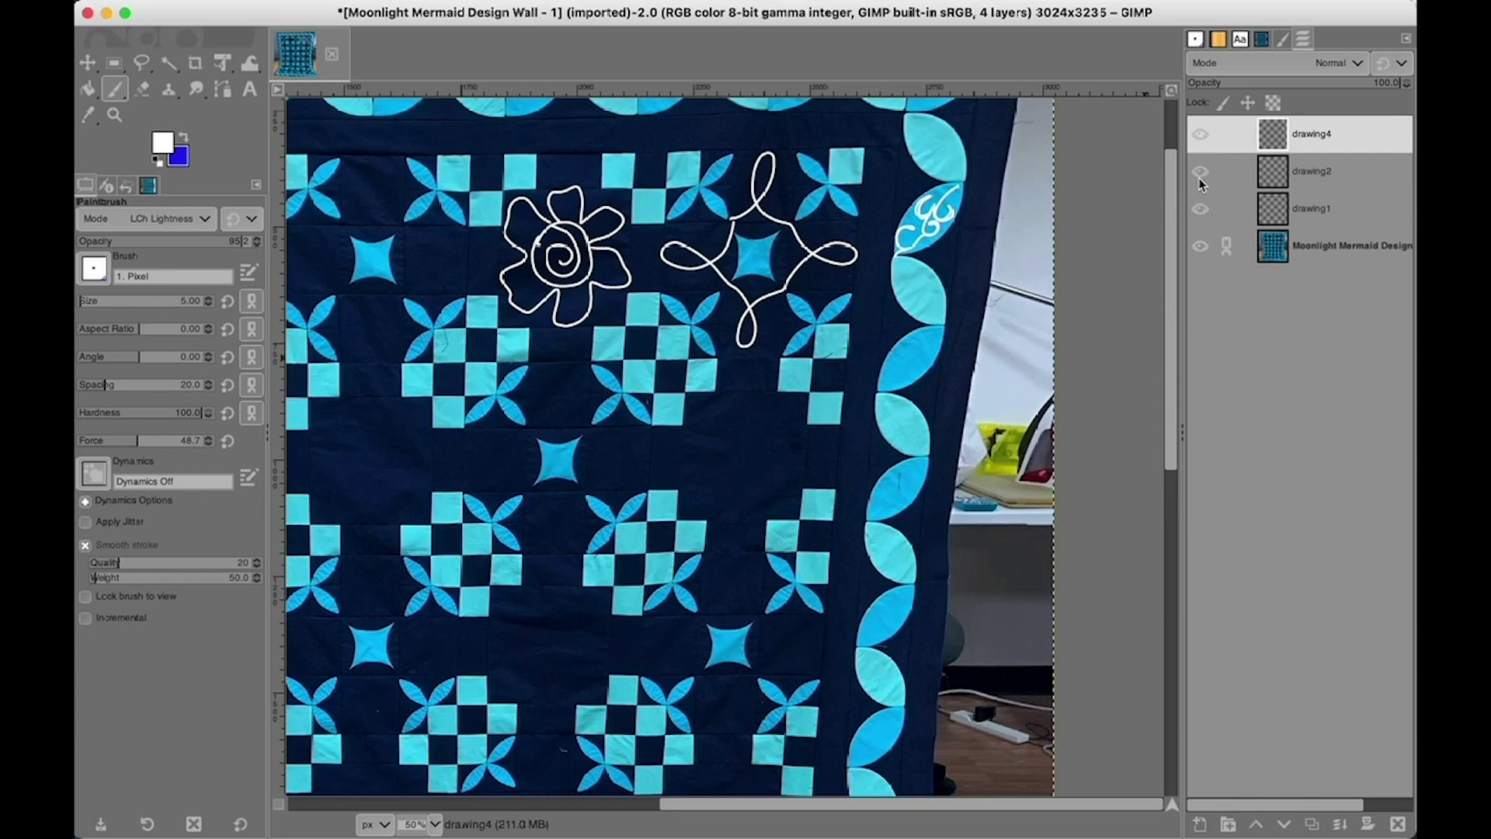
Hide the drawing1 and drawing4 layers, keeping the flower layer visible.
click(1200, 210)
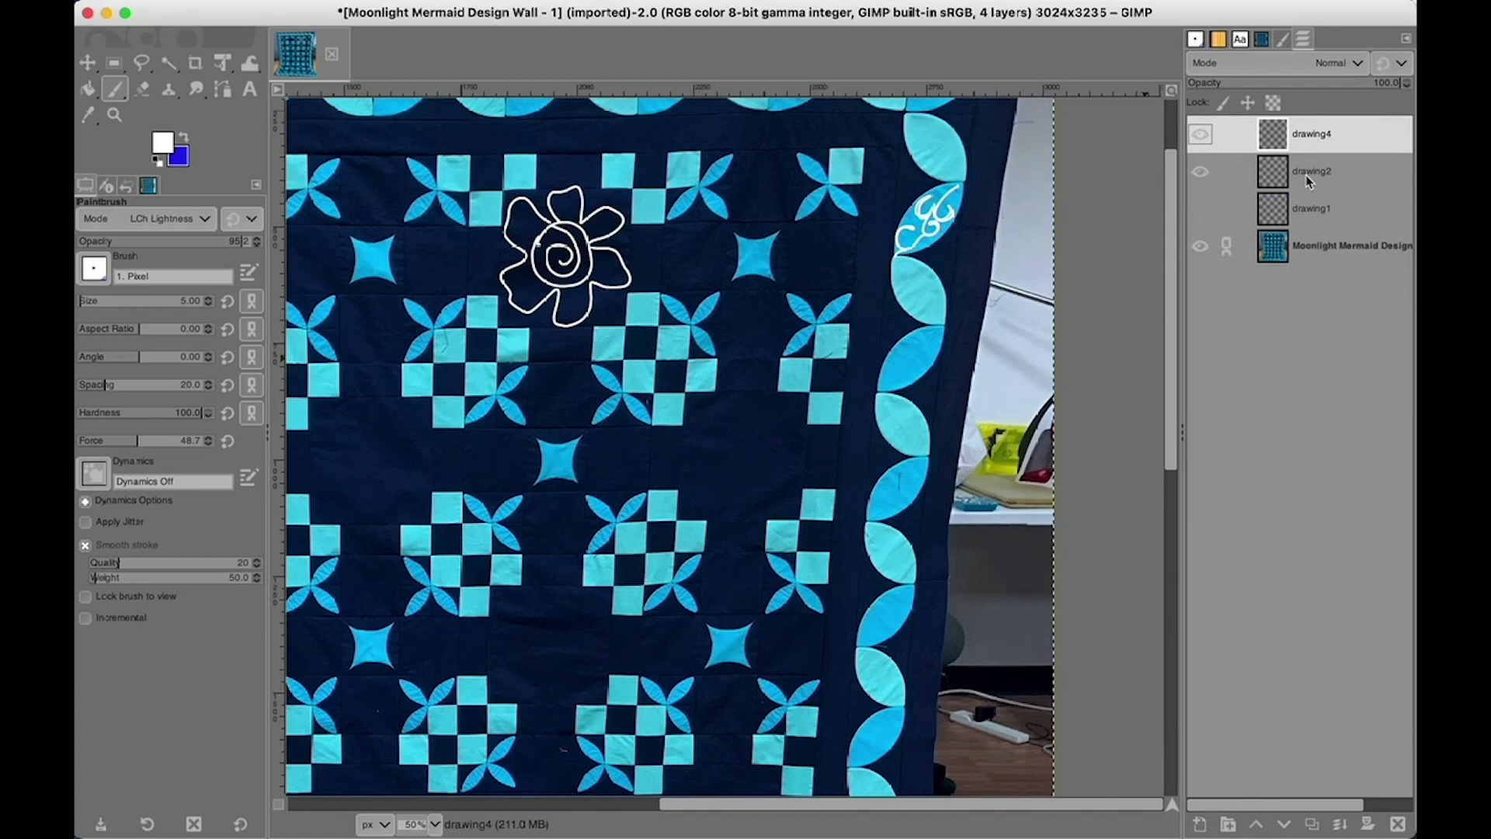
click(1200, 136)
click(1200, 135)
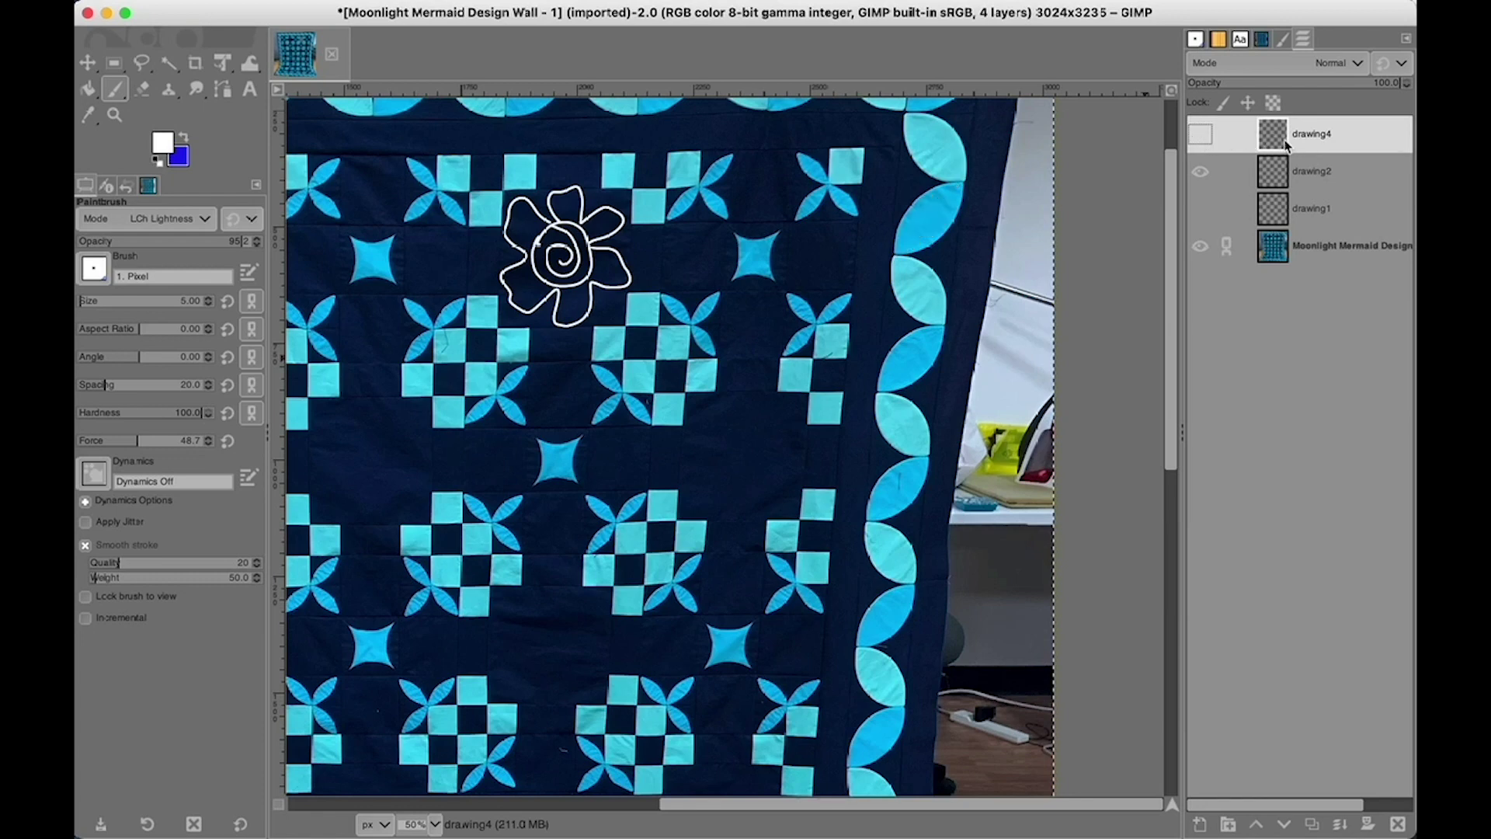
Add a transparent layer named drawing5 and paint a white cross-shaped frame of curved lines around the quilt's upper-right star.
click(1200, 824)
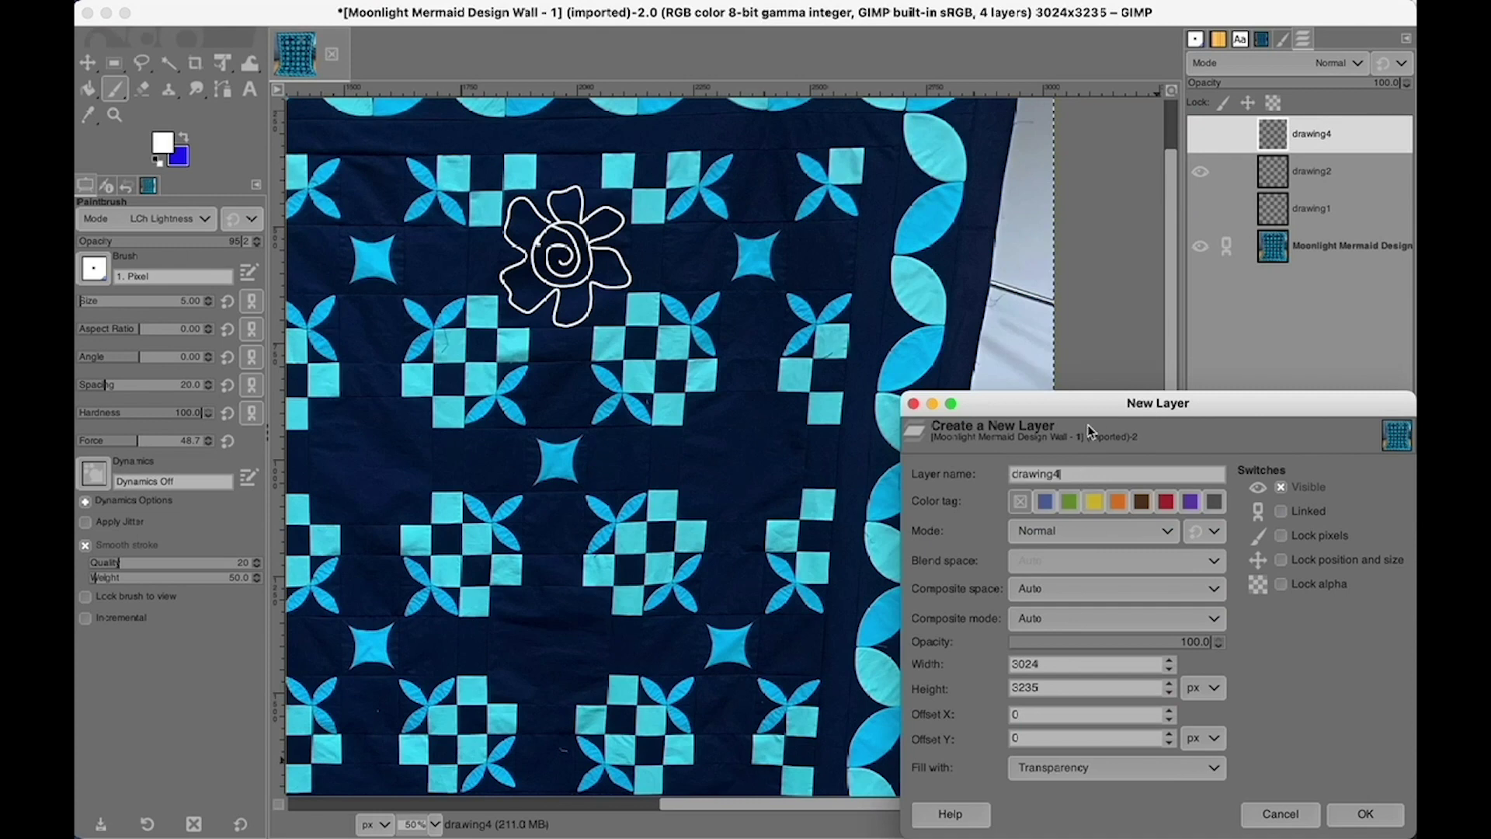
click(1365, 814)
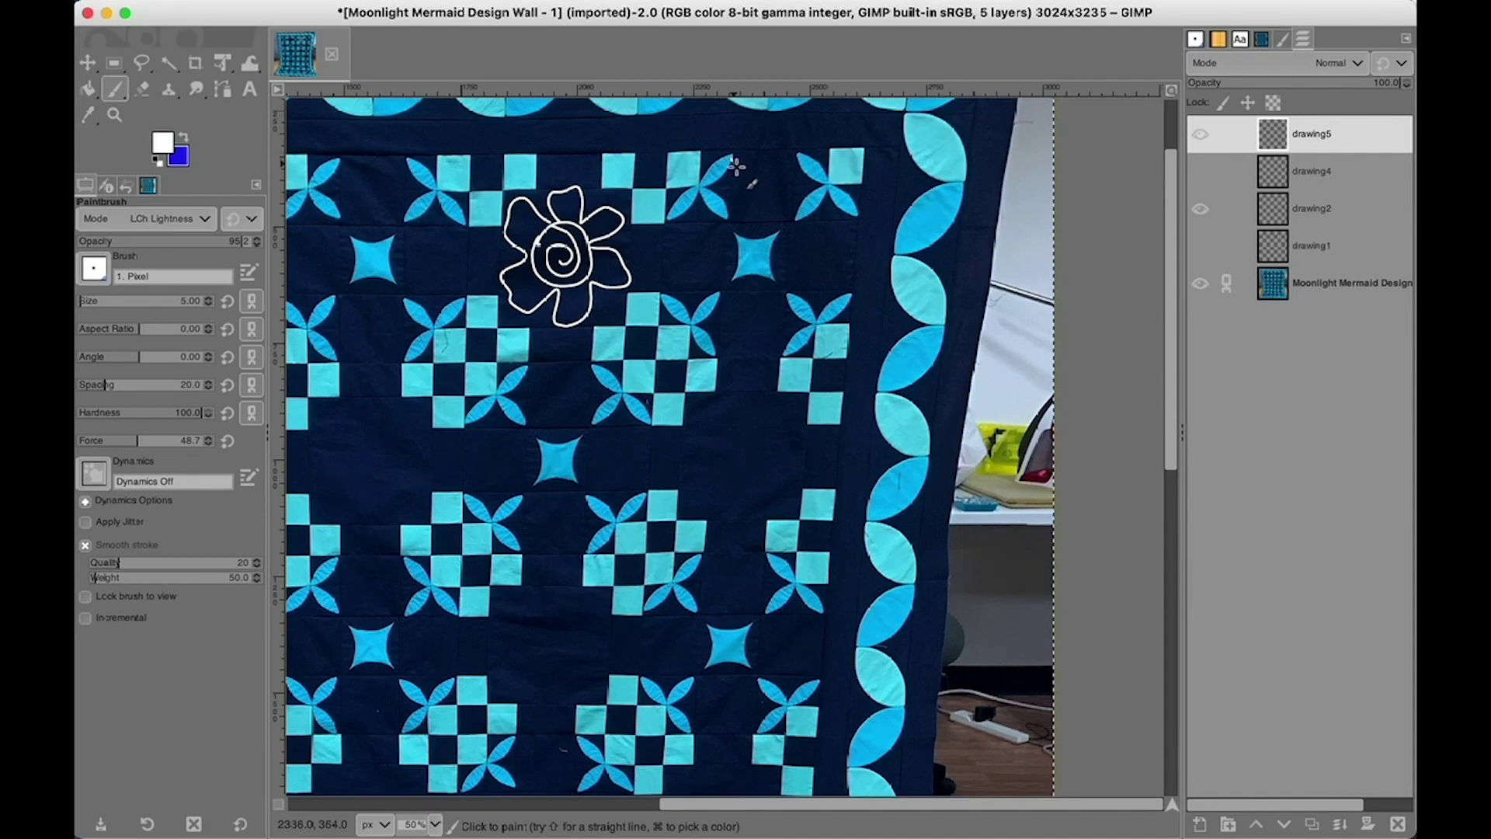
drag(738, 220, 786, 215)
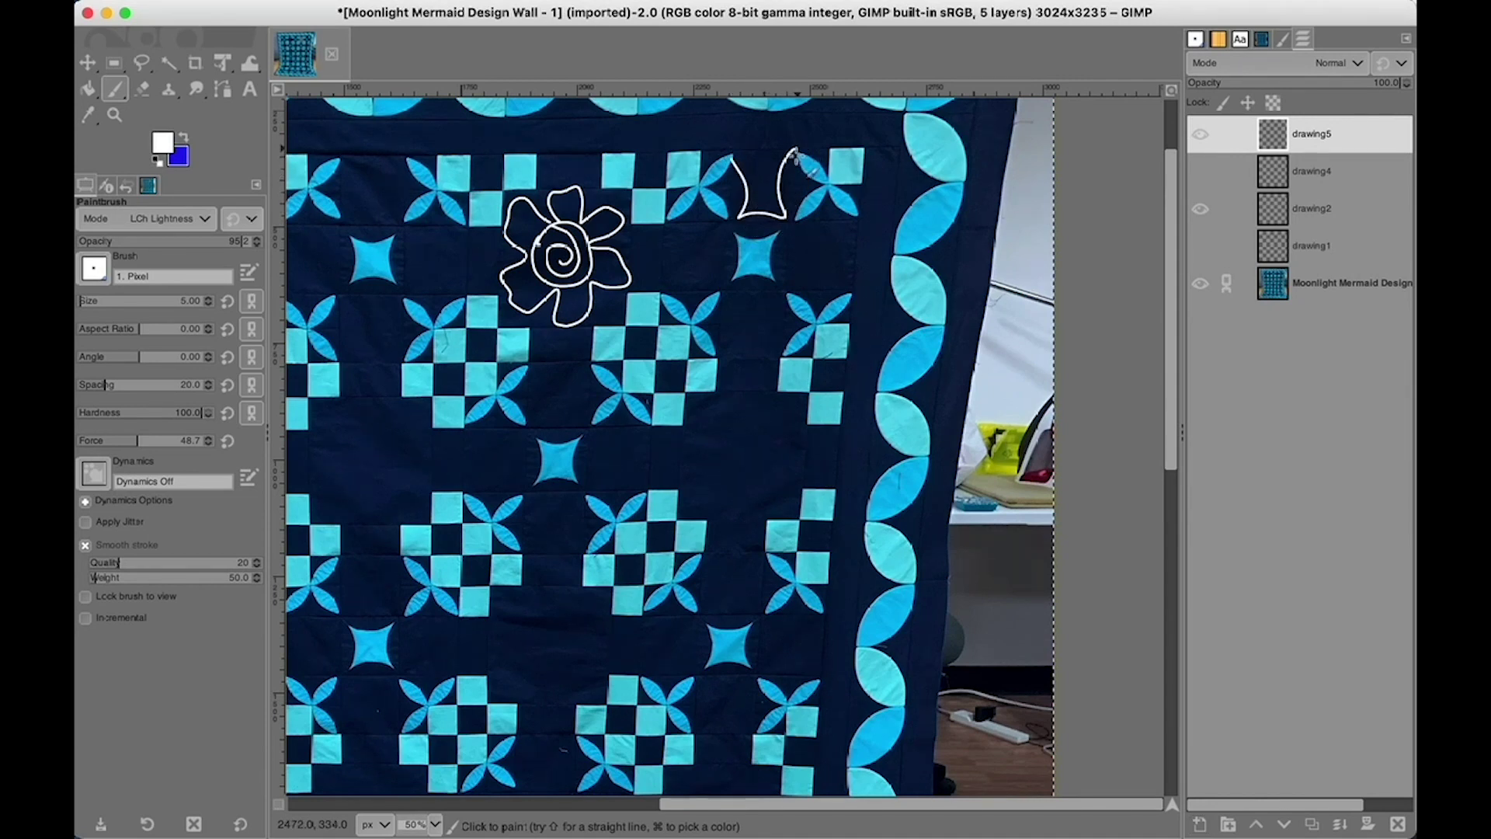
drag(789, 222, 833, 231)
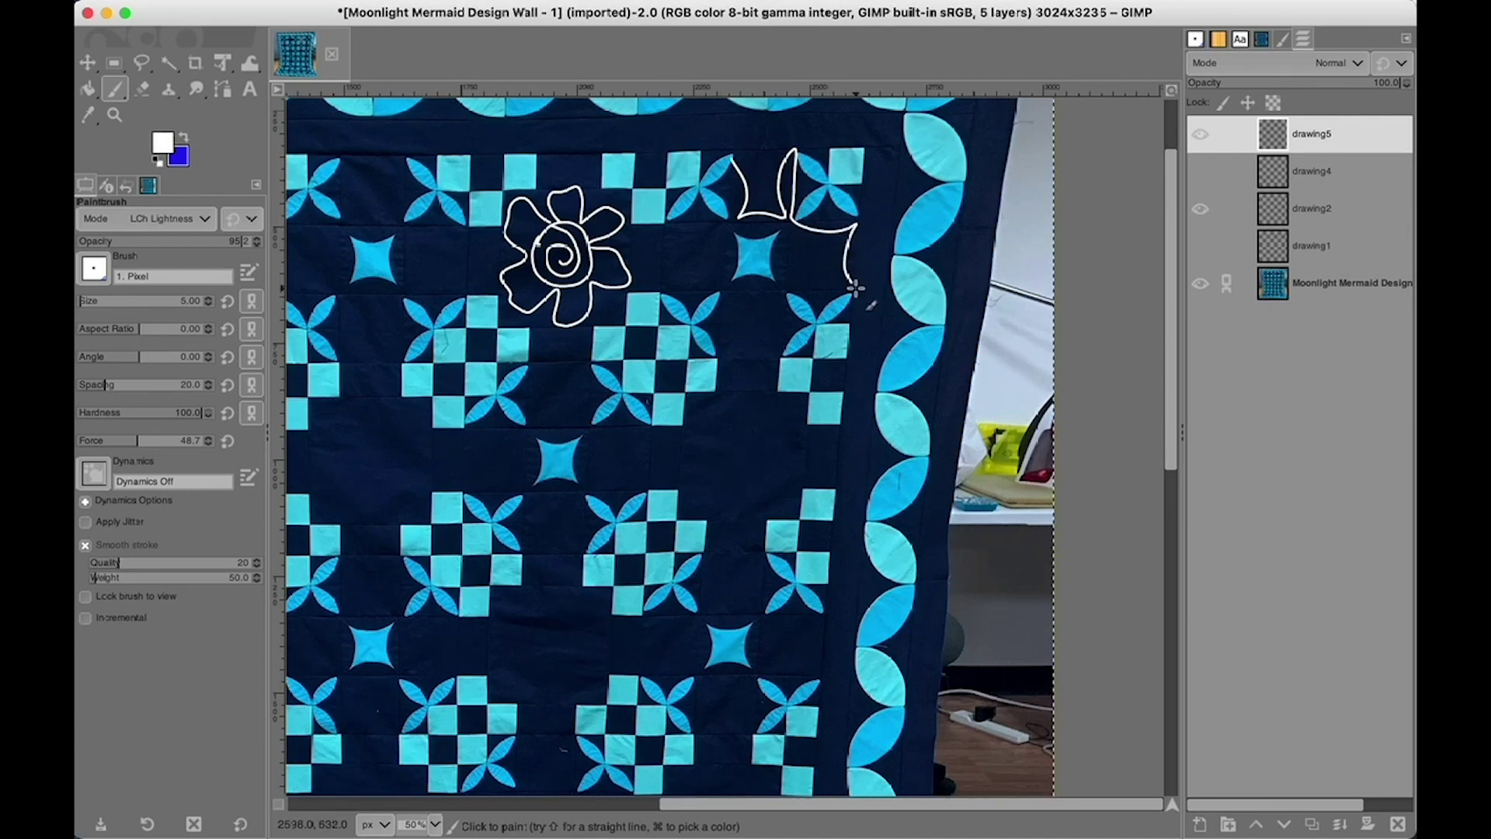
mouse_move(782, 297)
mouse_down()
mouse_move(780, 358)
mouse_move(722, 354)
mouse_move(716, 286)
mouse_move(661, 287)
mouse_move(674, 258)
mouse_move(665, 215)
mouse_move(742, 218)
mouse_up()
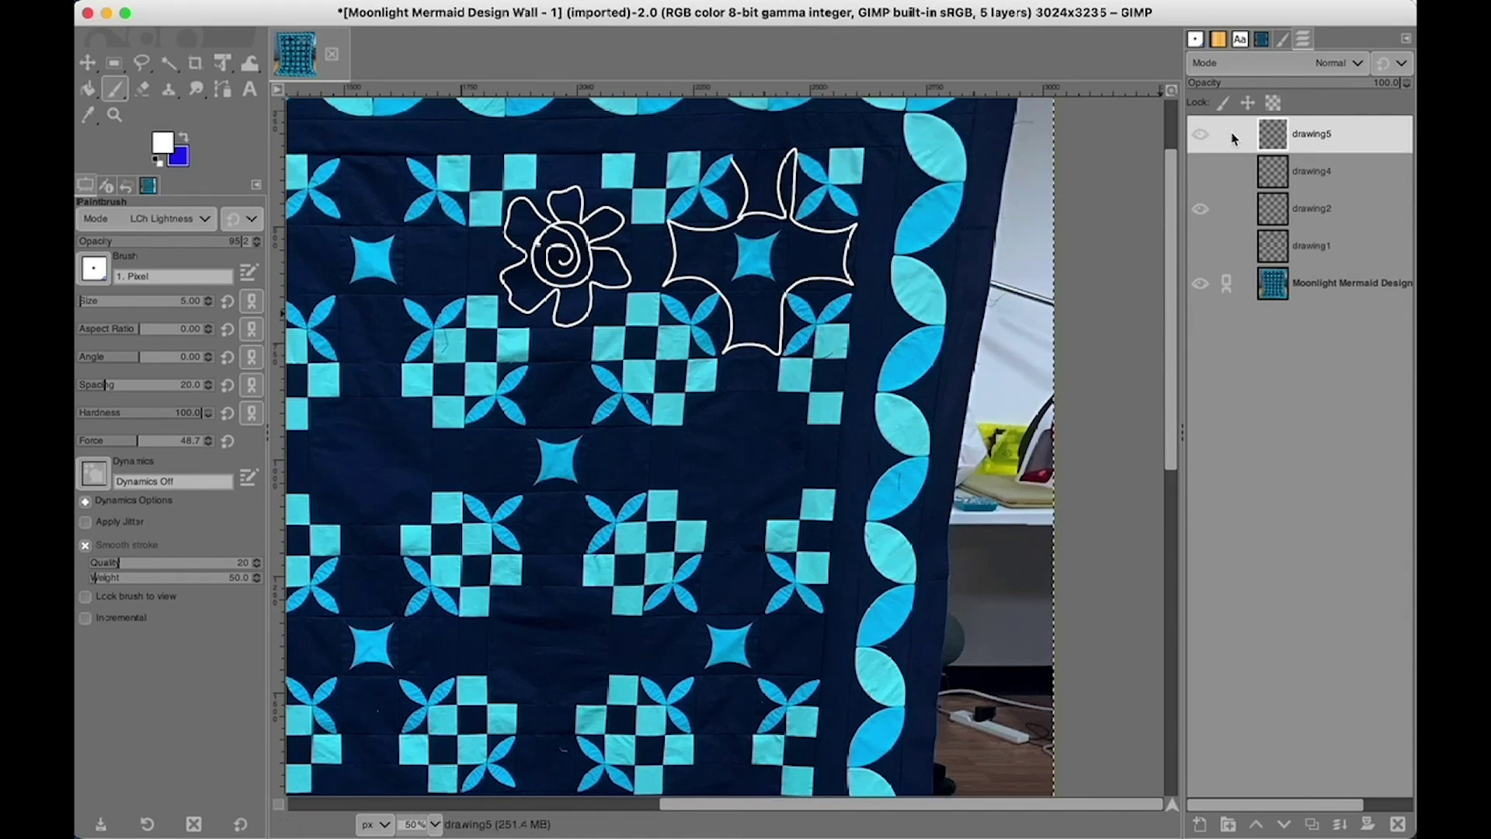
Toggle the visibility of the drawing5, drawing1, drawing2 and drawing4 layers to compare the quilting ideas over the photo.
click(1201, 135)
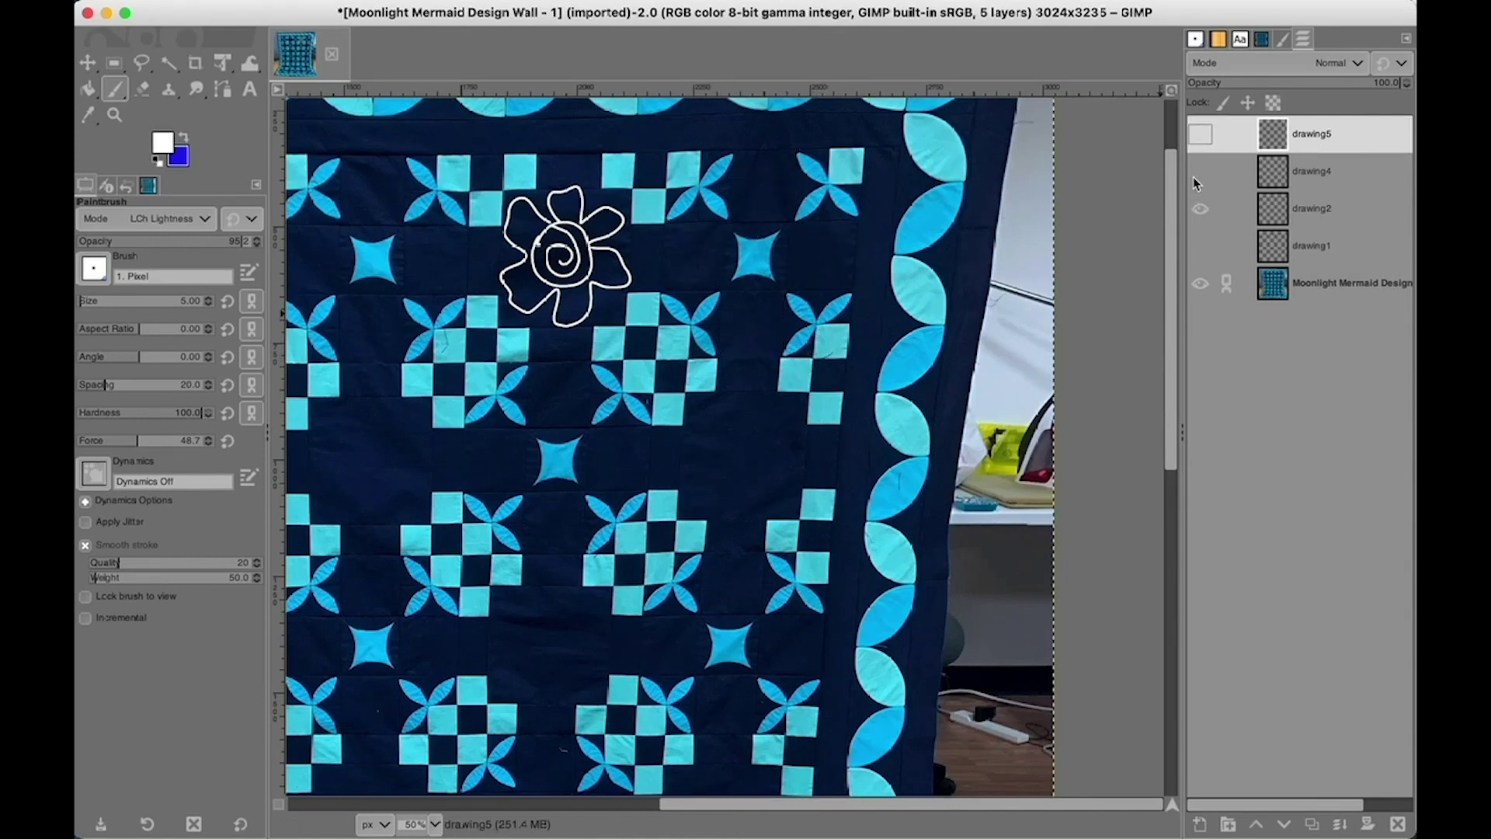
click(1202, 135)
click(1202, 135)
click(1197, 247)
click(1201, 210)
click(1201, 172)
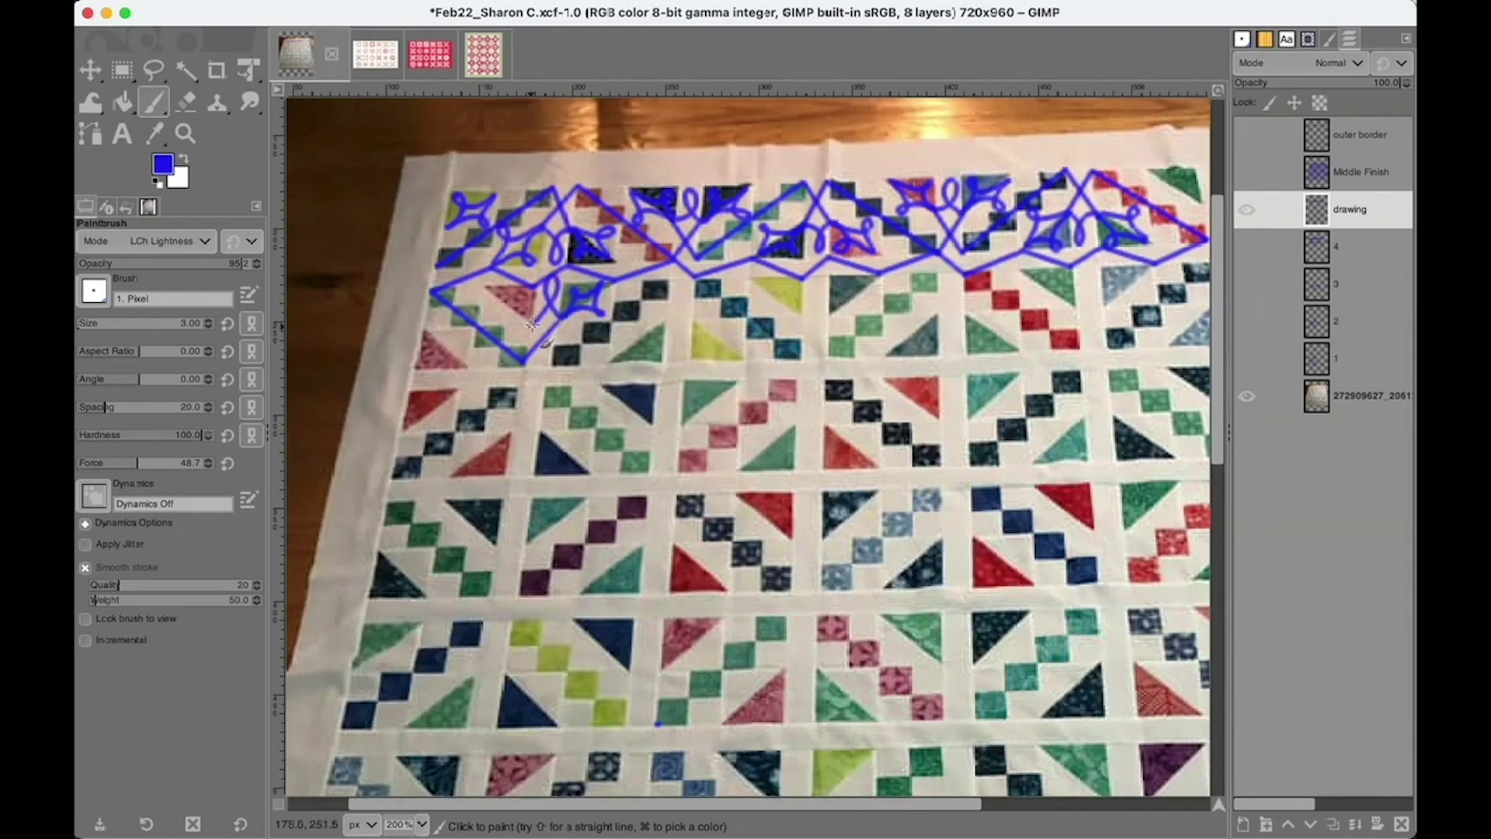
Paint a blue pointed curl motif over the second row's first pink triangle and a straight line rising from the diamond's lower tip.
mouse_move(538, 317)
mouse_down()
mouse_move(519, 294)
mouse_move(533, 291)
mouse_move(486, 289)
mouse_move(497, 320)
mouse_up()
click(547, 359)
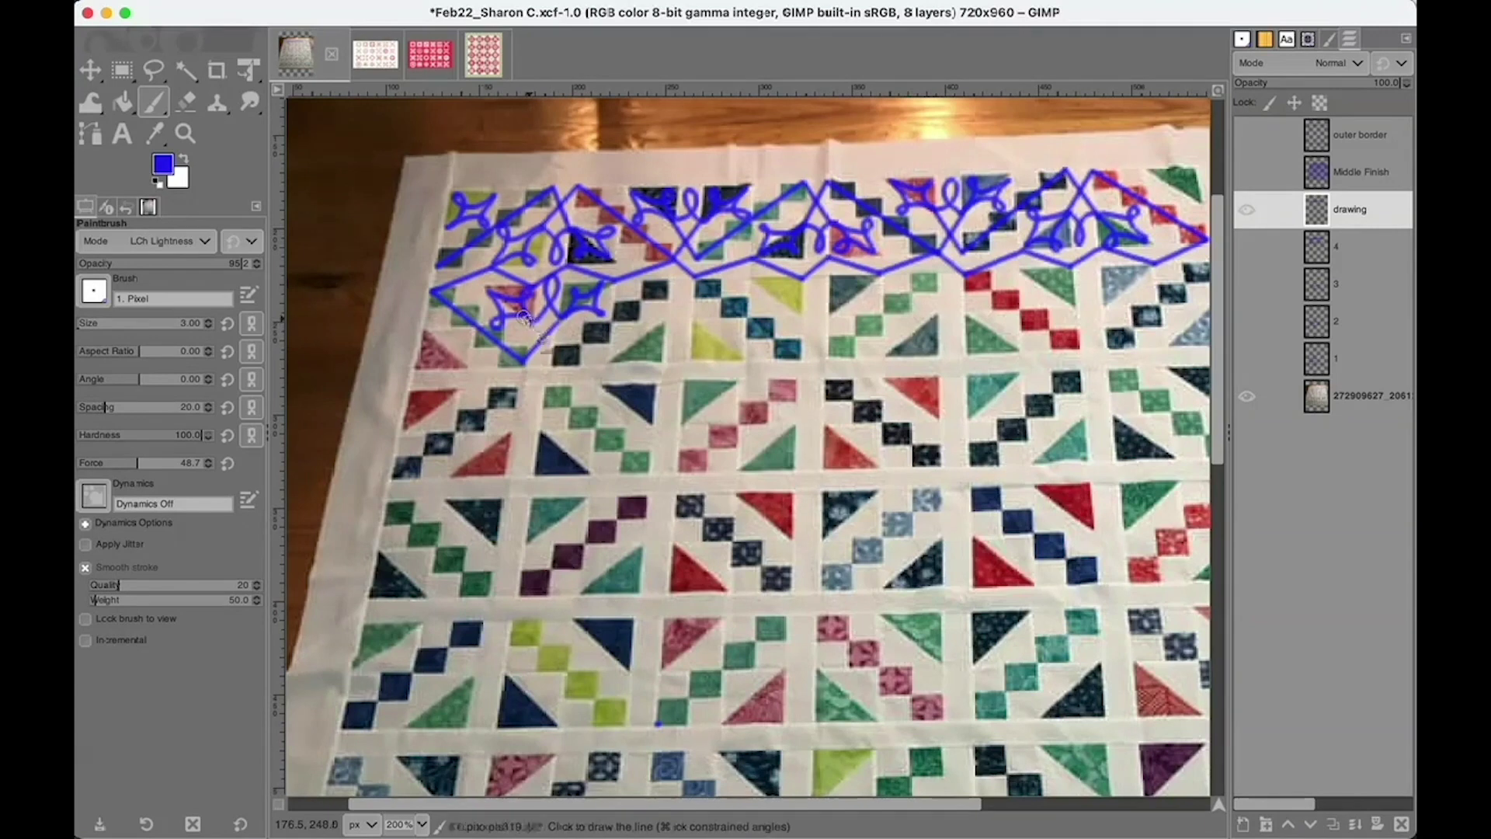
shift+click(666, 287)
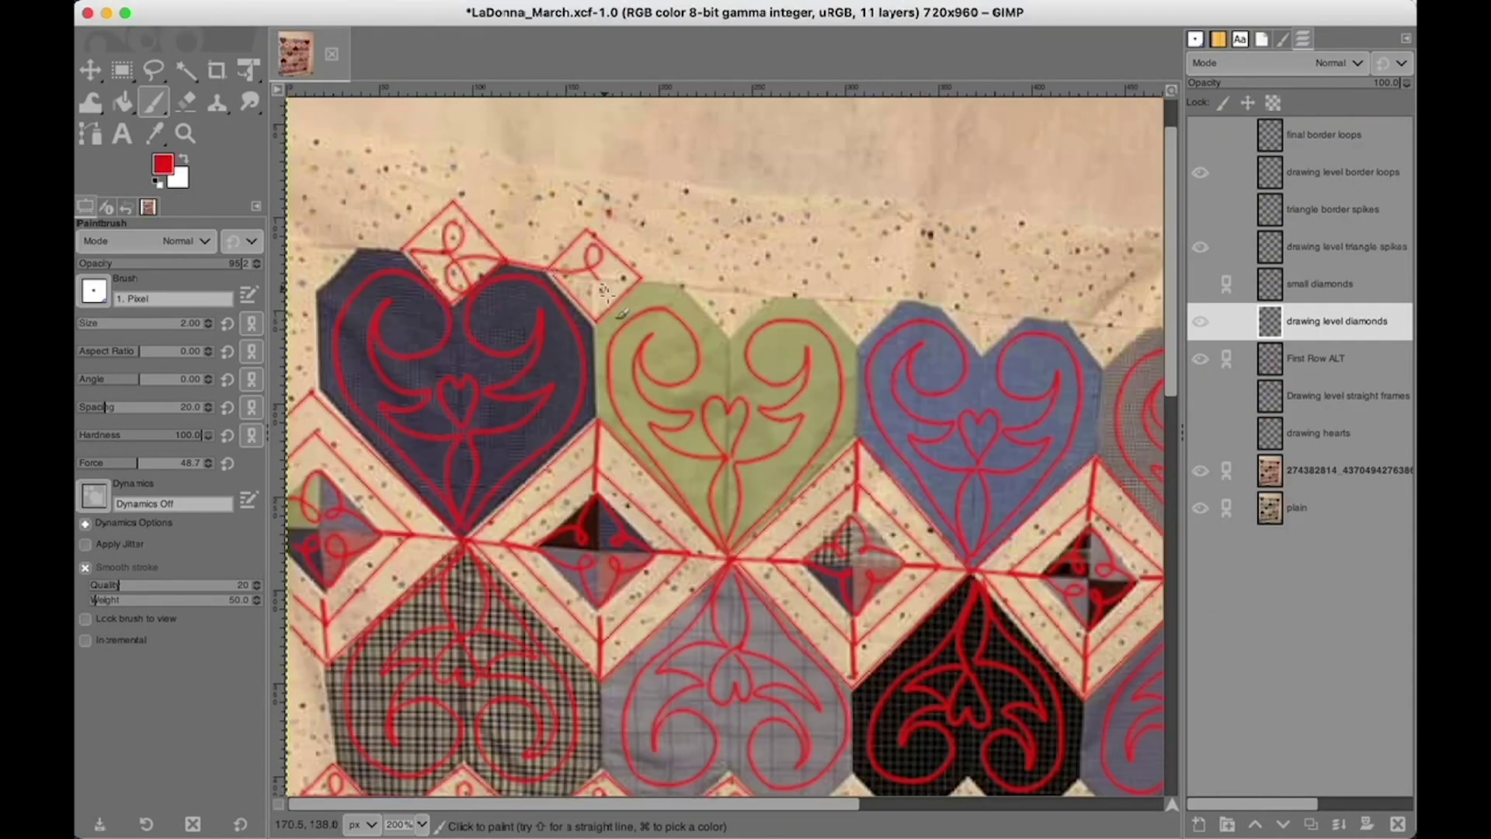
Complete the red loops in the second border diamond, and paint a third straight-sided diamond with inner loops between the green heart's lobes.
mouse_move(605, 293)
mouse_down()
mouse_move(596, 270)
mouse_move(642, 273)
mouse_up()
shift+click(684, 285)
shift+click(726, 243)
shift+click(775, 296)
shift+click(730, 334)
shift+click(684, 286)
mouse_move(716, 272)
mouse_down()
mouse_move(744, 320)
mouse_move(722, 297)
mouse_move(762, 296)
mouse_up()
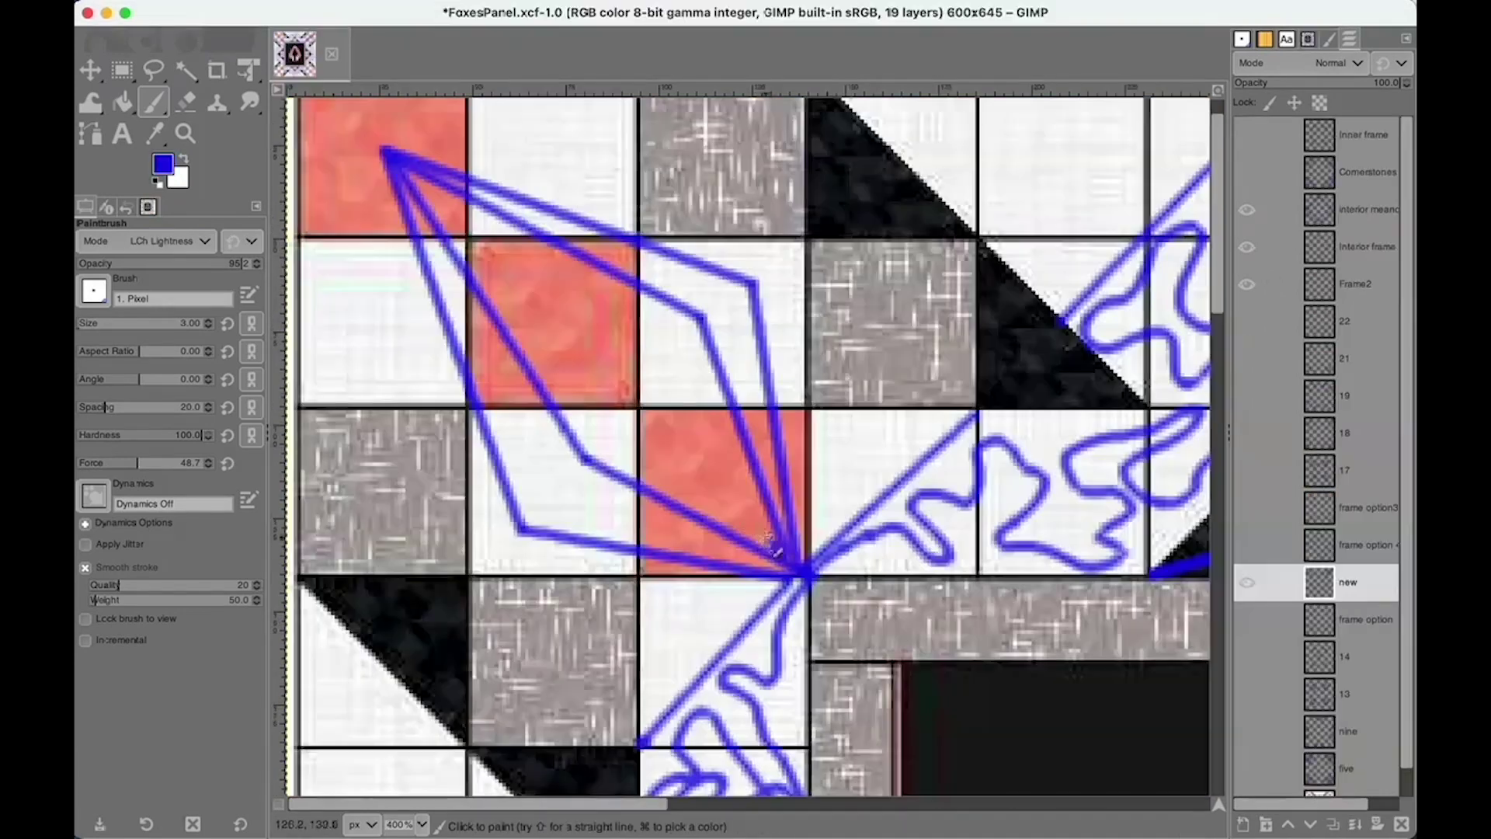
Paint a continuous blue line of mirrored loops inside the inner elongated diamond across the coral squares on the new layer.
mouse_move(776, 555)
mouse_down()
mouse_move(719, 501)
mouse_move(695, 509)
mouse_move(703, 458)
mouse_move(734, 431)
mouse_move(587, 439)
mouse_move(630, 388)
mouse_move(639, 312)
mouse_move(644, 326)
mouse_move(518, 330)
mouse_move(541, 235)
mouse_move(504, 264)
mouse_move(406, 160)
mouse_move(503, 277)
mouse_move(489, 271)
mouse_move(581, 289)
mouse_move(576, 274)
mouse_move(575, 389)
mouse_move(571, 361)
mouse_move(695, 388)
mouse_move(683, 360)
mouse_move(649, 487)
mouse_move(708, 480)
mouse_move(759, 497)
mouse_move(745, 504)
mouse_move(792, 556)
mouse_up()
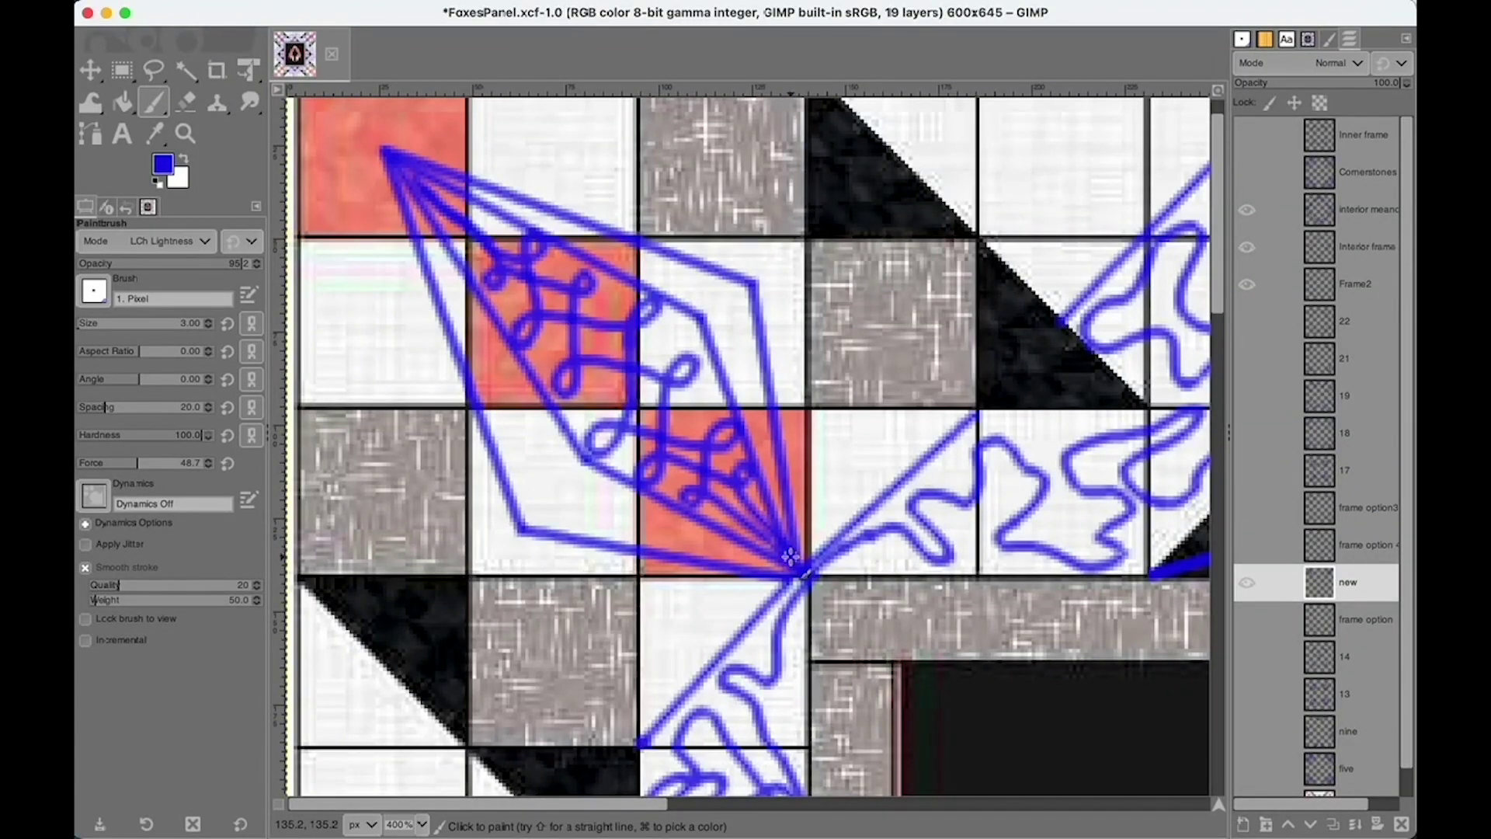